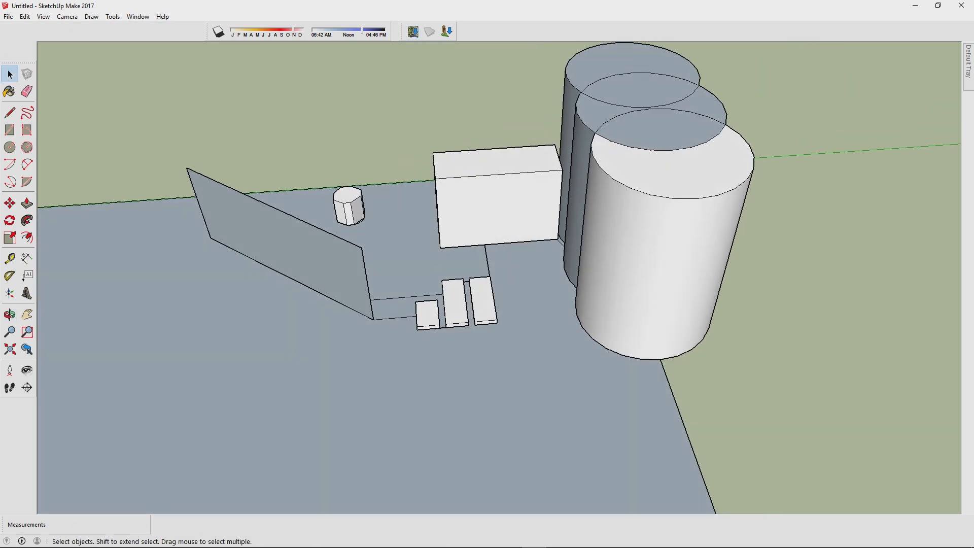
- Browse the Add Location map and zoom in on the area around Parma and Reggio nell'Emilia
scroll(426, 230, "up", 2)
left_click_drag(426, 231, 415, 275)
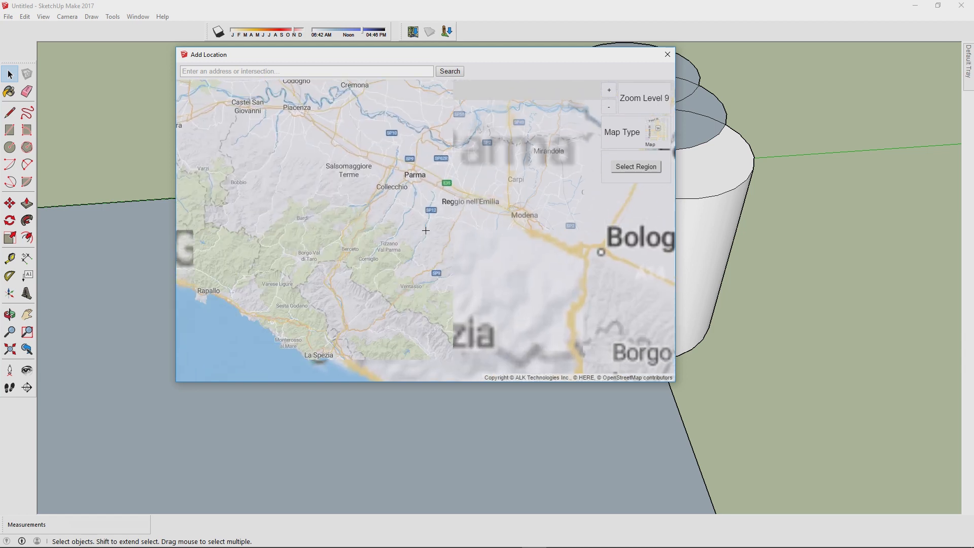
scroll(426, 231, "up", 3)
scroll(426, 231, "up", 4)
scroll(426, 230, "up", 2)
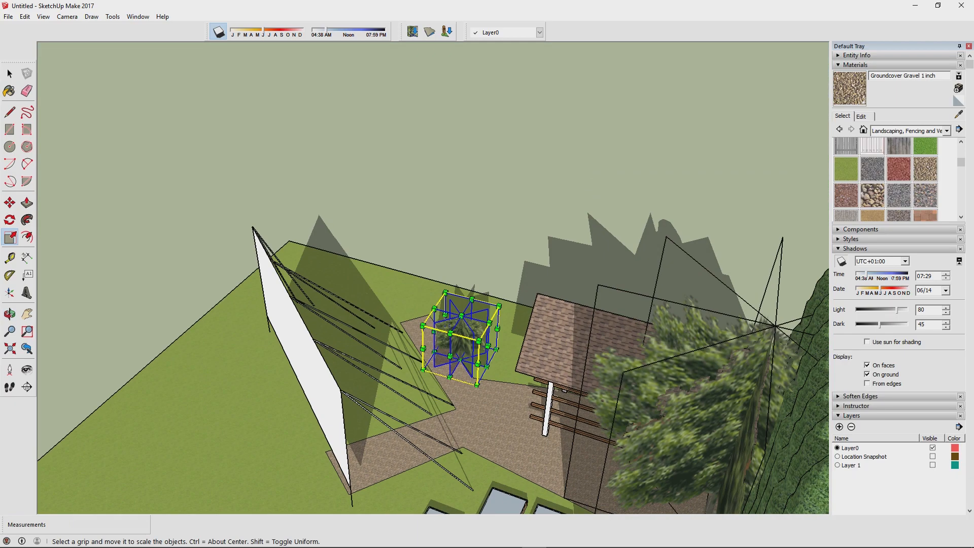
- Move the selected shrub component on the paved area beside the building
left_click(10, 203)
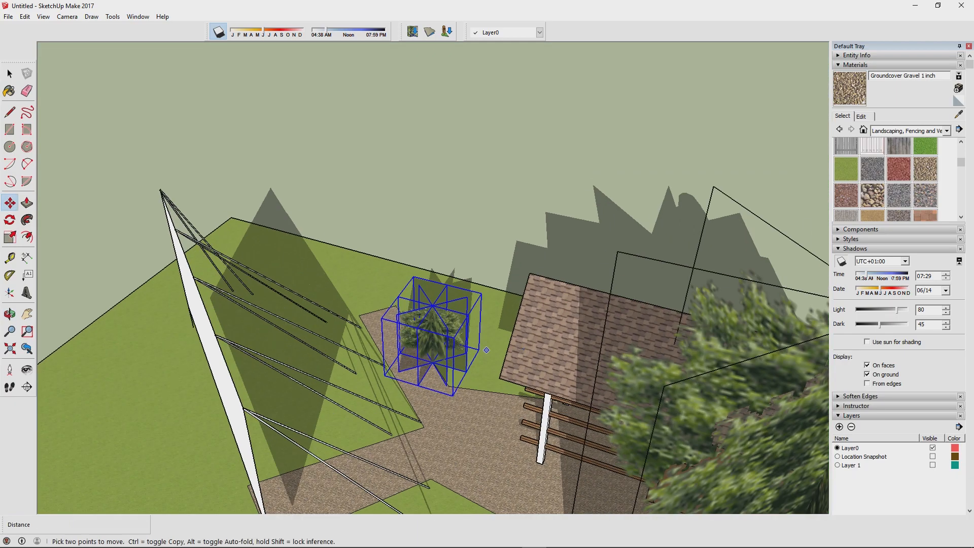
middle_click_drag(487, 351, 483, 311)
left_click(424, 390)
middle_click_drag(380, 330, 299, 269)
left_click(10, 73)
middle_click_drag(355, 314, 417, 312)
- Adjust the shadow date and check how the shadows fall across the garden
left_click_drag(879, 290, 843, 272)
middle_click_drag(446, 238, 568, 309)
scroll(539, 342, "up", 5)
middle_click_drag(432, 290, 451, 314)
scroll(459, 297, "up", 2)
- Place the timber posts beside the building and lay out horizontal slats between the front post and the wall
left_click(423, 299)
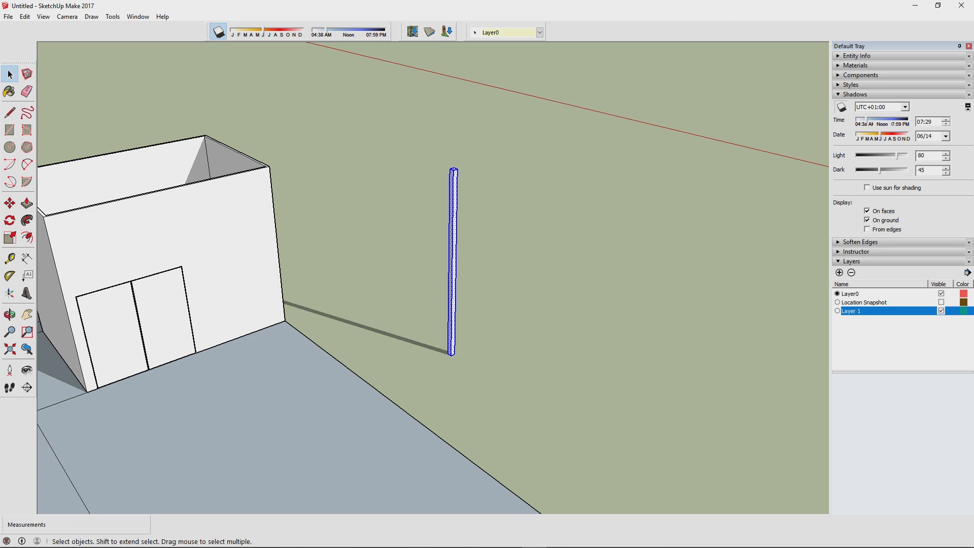
key("m")
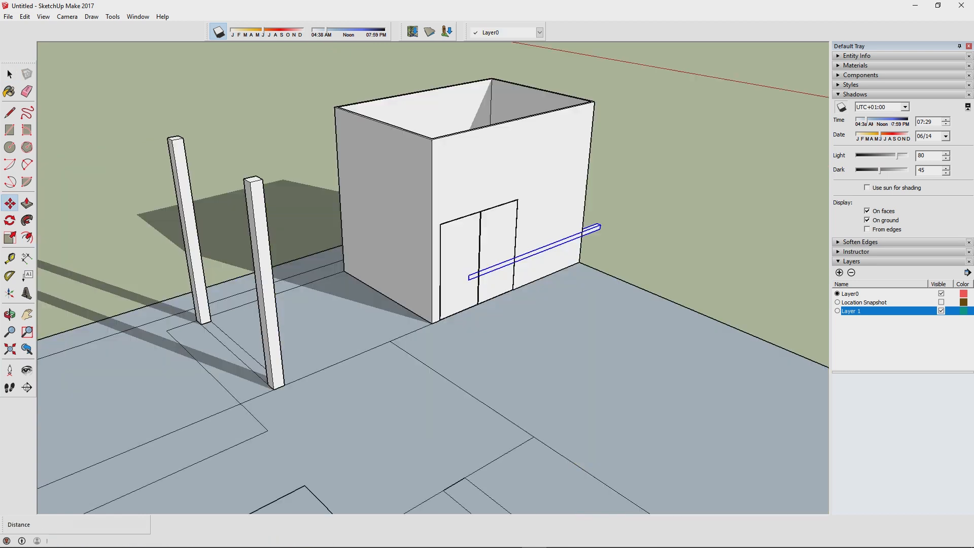
middle_click_drag(241, 406, 413, 431)
scroll(414, 460, "up", 3)
scroll(415, 416, "down", 3)
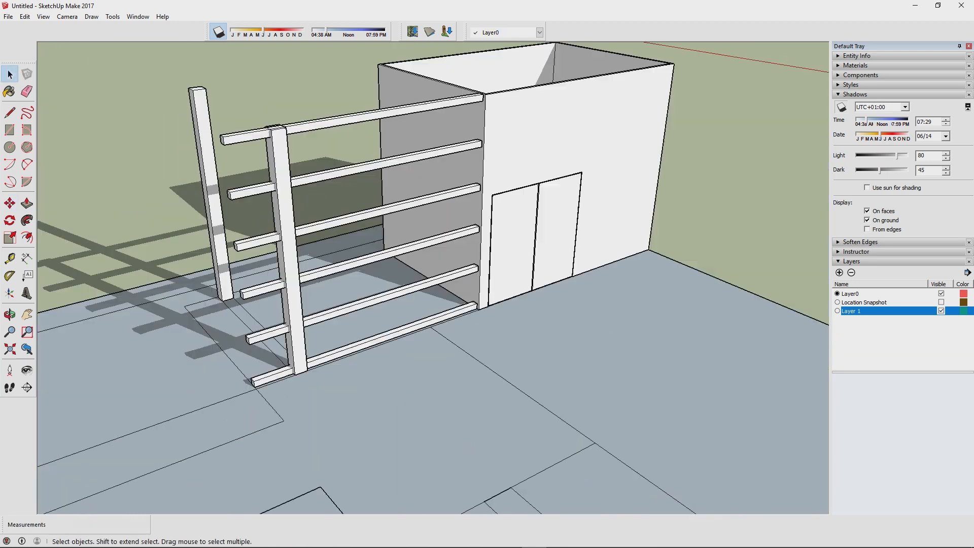
middle_click_drag(355, 304, 472, 278)
scroll(347, 305, "up", 2)
key("m")
left_click(346, 310)
left_click(274, 280)
scroll(496, 297, "down", 5)
key("ctrl+z")
- Copy the selected horizontal slats from the front post to the rear post
key("ctrl")
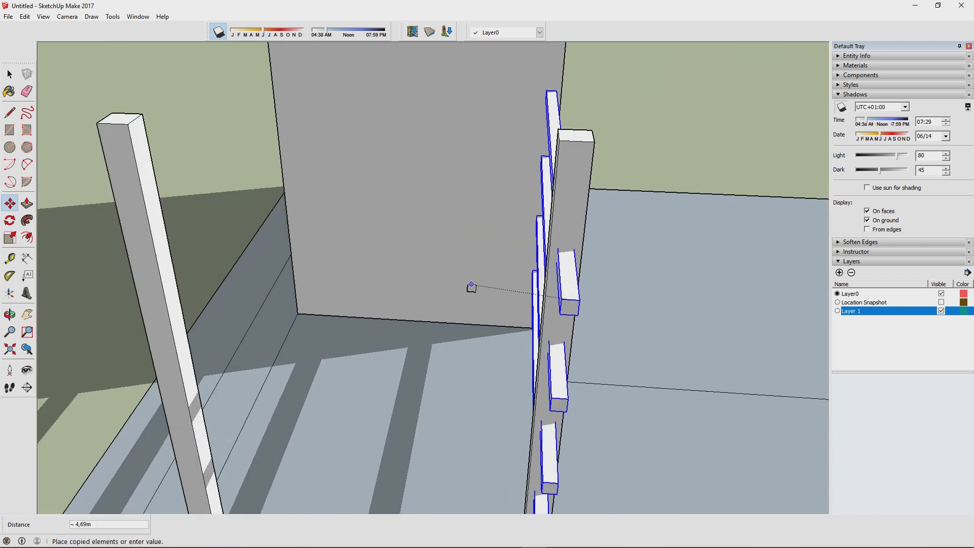
left_click(188, 276)
scroll(329, 253, "down", 5)
- Draw the roof outline above the building and pergola with the Line tool, with a long edge of about 8,30 m
key("l")
mouse_move(329, 253)
middle_mouse_down()
mouse_move(528, 254)
mouse_move(528, 264)
mouse_move(385, 269)
middle_mouse_up()
left_click(552, 244)
left_click(327, 250)
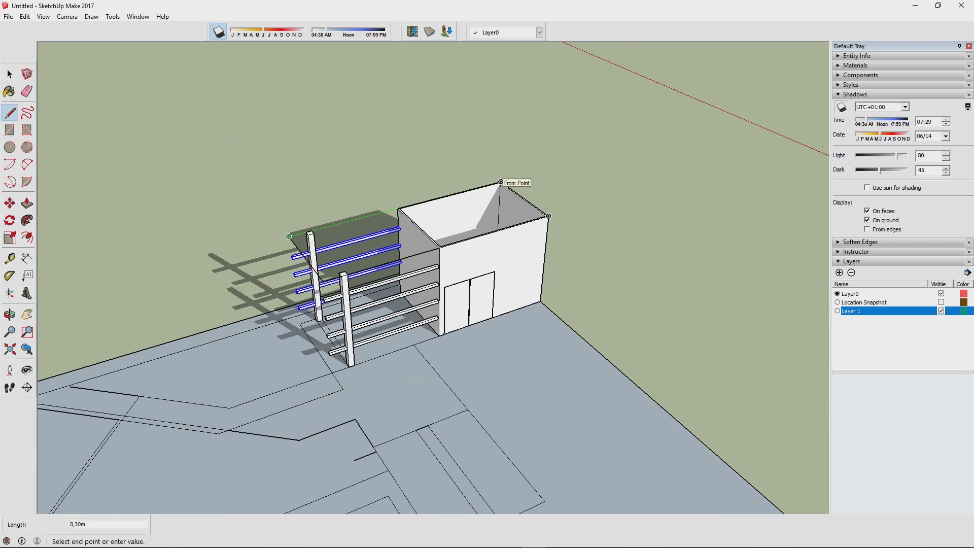
left_click(500, 183)
scroll(500, 183, "up", 4)
left_click(500, 183)
middle_click_drag(586, 243, 446, 233)
- Cover the building's open top with a 4,30 by 3,00 m rectangle
key("r")
left_click(420, 196)
left_click(522, 327)
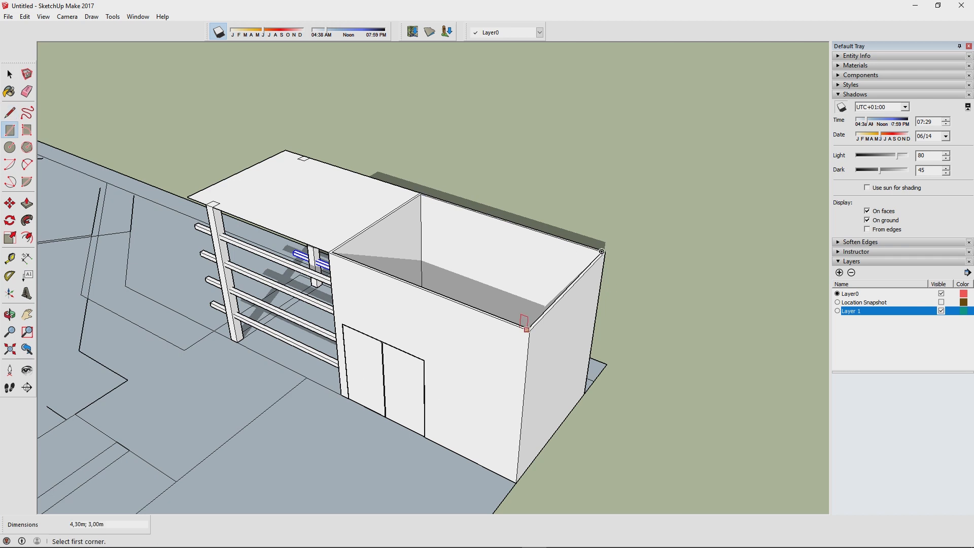
- Select the whole building together with the pergola and its roof
middle_click_drag(324, 314, 538, 350)
key("l")
key("f")
middle_click_drag(489, 404, 254, 324)
key("space")
left_click_drag(712, 161, 147, 467)
right_click(481, 320)
left_click(514, 419)
- Draw edge lines along the roof across both the building and the pergola
left_click(10, 113)
left_click(655, 255)
left_click(160, 265)
middle_click_drag(198, 219, 219, 304)
left_click(655, 309)
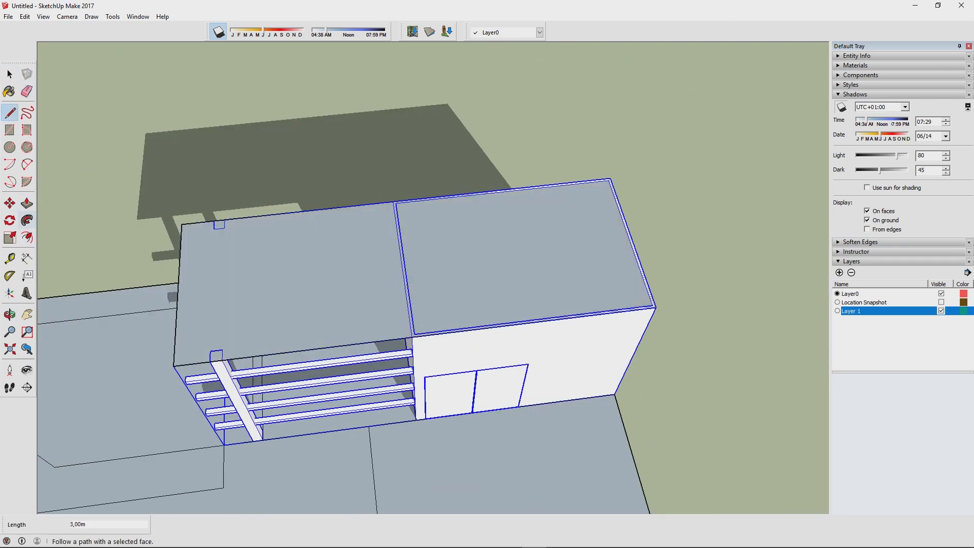
- Offset the roof outline outward to form an overhang
left_click(27, 238)
left_click_drag(654, 307, 698, 331)
middle_click_drag(325, 330, 549, 289)
- Draw additional lines on the offset roof with the Line tool
key("p")
key("l")
left_click(361, 373)
key("Return")
left_click(531, 390)
left_click(354, 191)
left_click(205, 358)
- Extrude the roof face with Push/Pull
left_click(27, 203)
left_click(365, 315)
middle_click_drag(436, 304, 243, 299)
middle_click_drag(406, 254, 584, 275)
left_click(716, 431)
- Offset the edges of the roof face by 0,1 m
key("f")
left_click(219, 259)
type("0,1")
key("Return")
- Connect the offset roof edges with a short line and erase the surplus edges
key("l")
left_click(483, 274)
left_click(490, 281)
key("e")
left_click(432, 270)
scroll(700, 396, "down", 5)
key("p")
middle_click_drag(432, 329, 487, 254)
key("e")
left_click(427, 350)
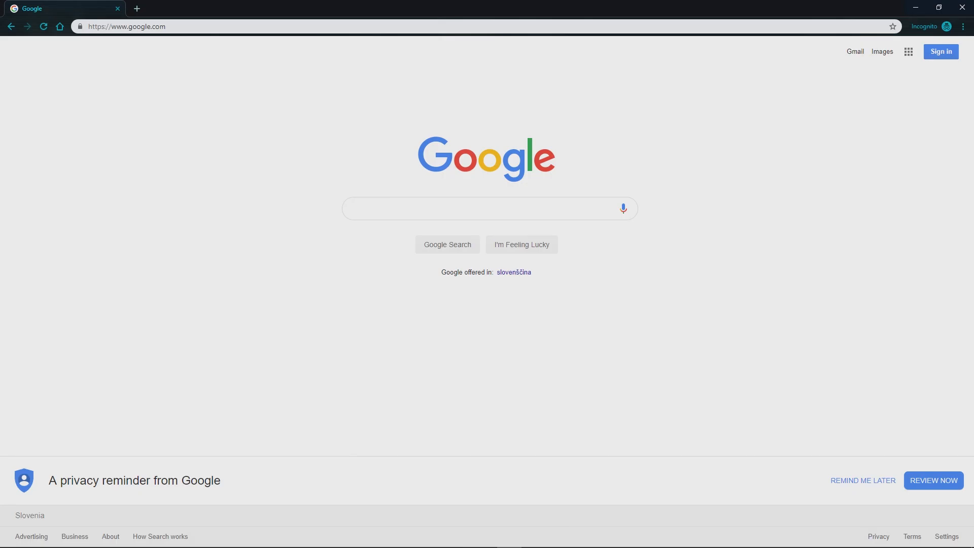
key("ctrl+l")
type("https://www.sketchup.com/download/make")
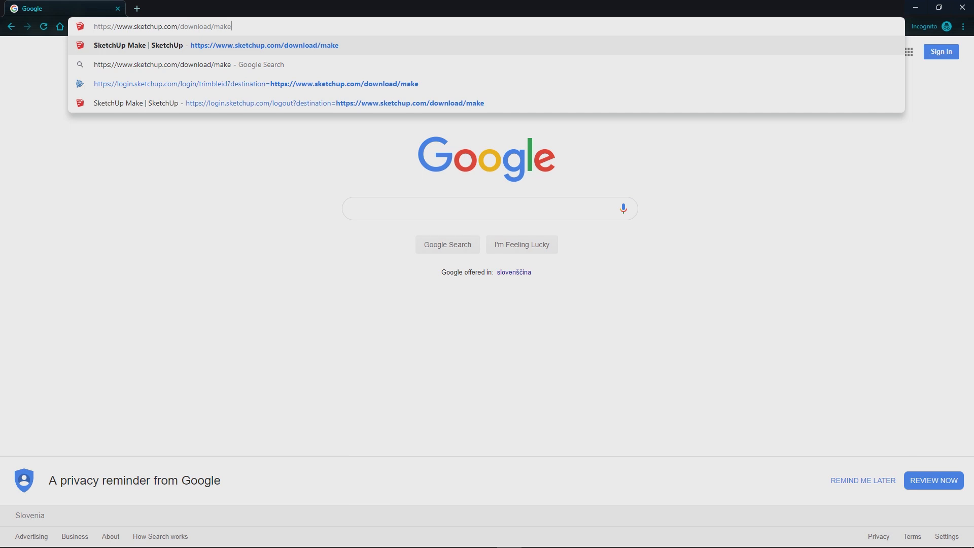
key("Return")
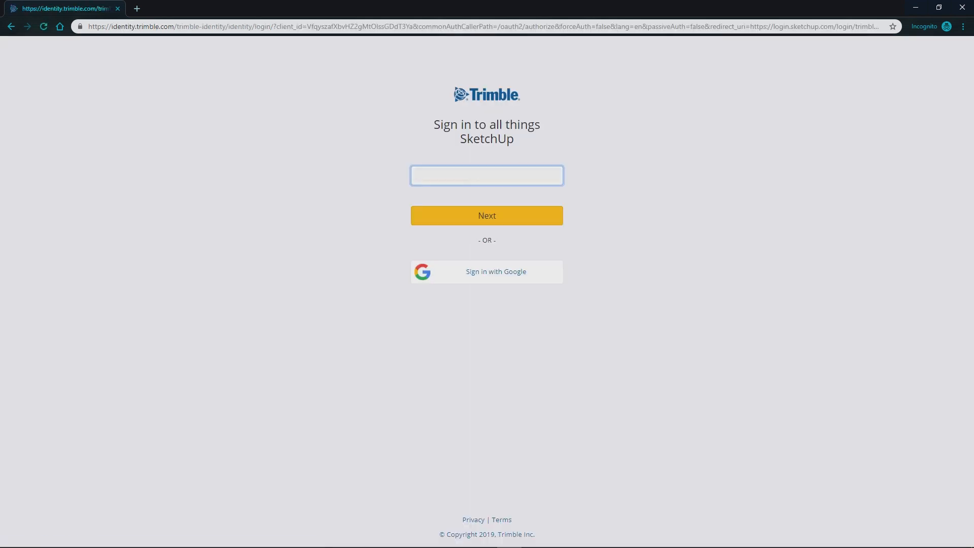
- Sign in to the Trimble account with the account e-mail and password
key("Return")
key("Return")
key("Return")
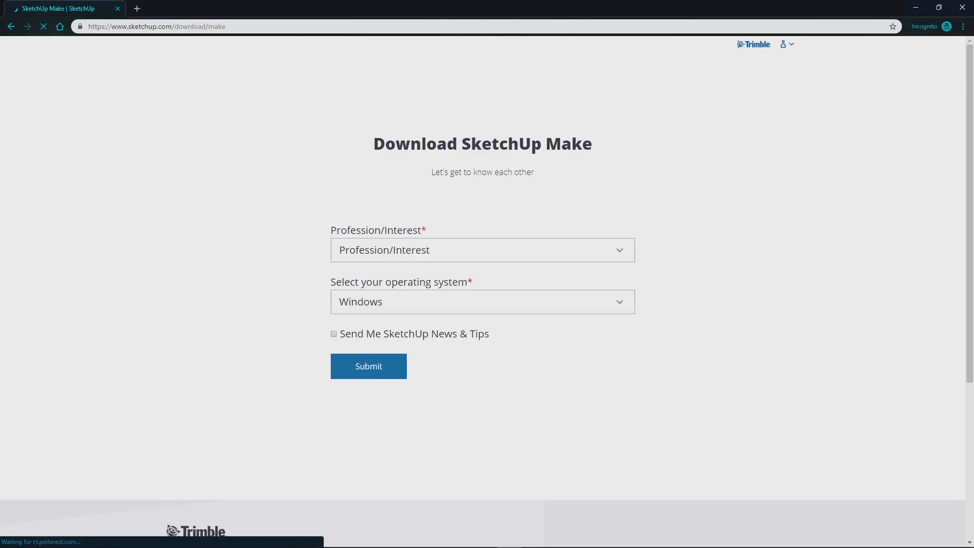
- Fill in the download form with the interest Just for fun! and the operating system Windows, and submit it
left_click(483, 250)
scroll(483, 325, "down", 2)
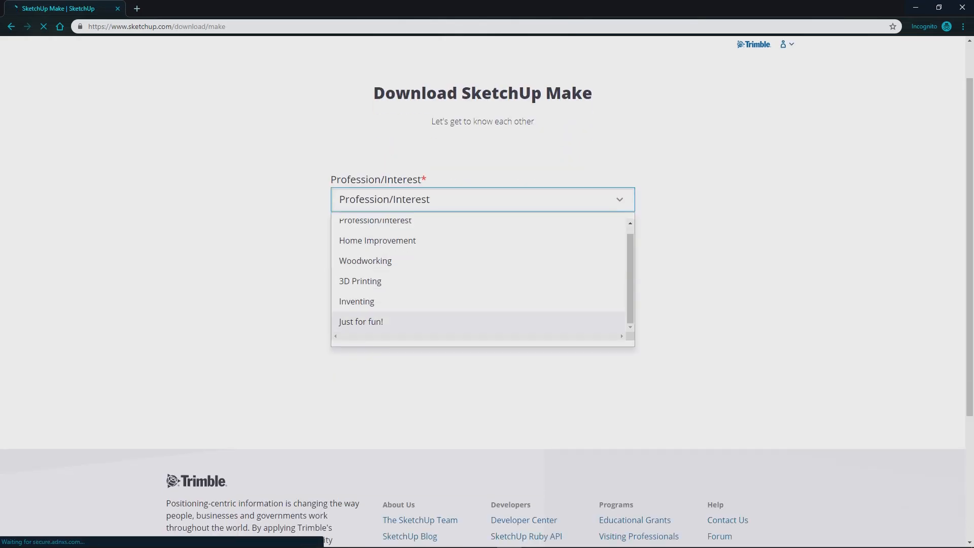
left_click(373, 323)
left_click(374, 251)
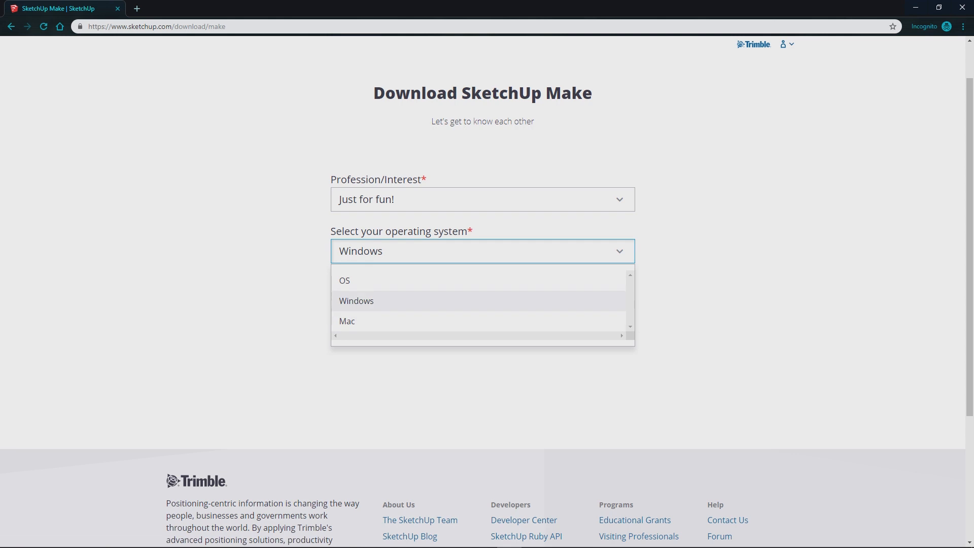
left_click(373, 301)
left_click(369, 316)
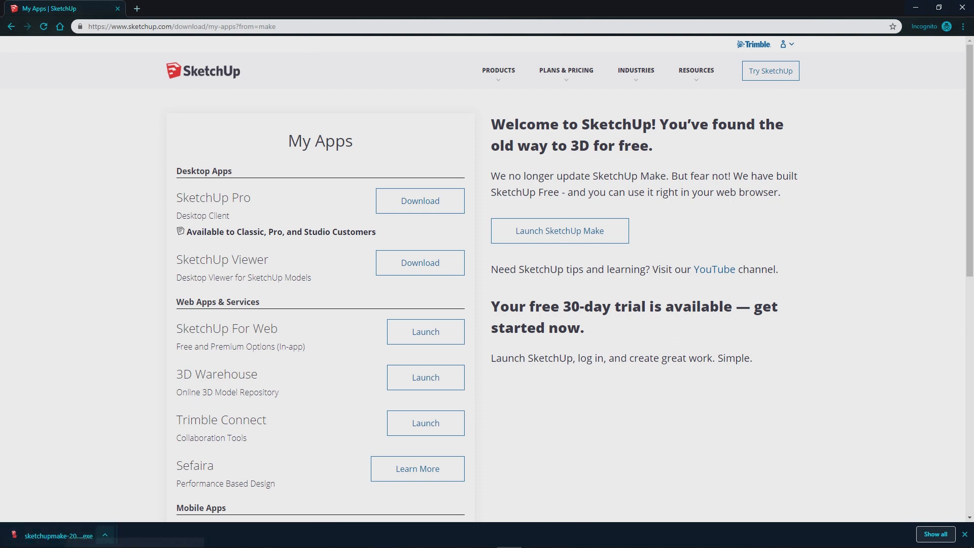
- Run the downloaded SketchUp Make installer, install the Visual C++ "14" Runtime Libraries (x64), and finish the setup wizard
left_click(105, 534)
left_click(120, 470)
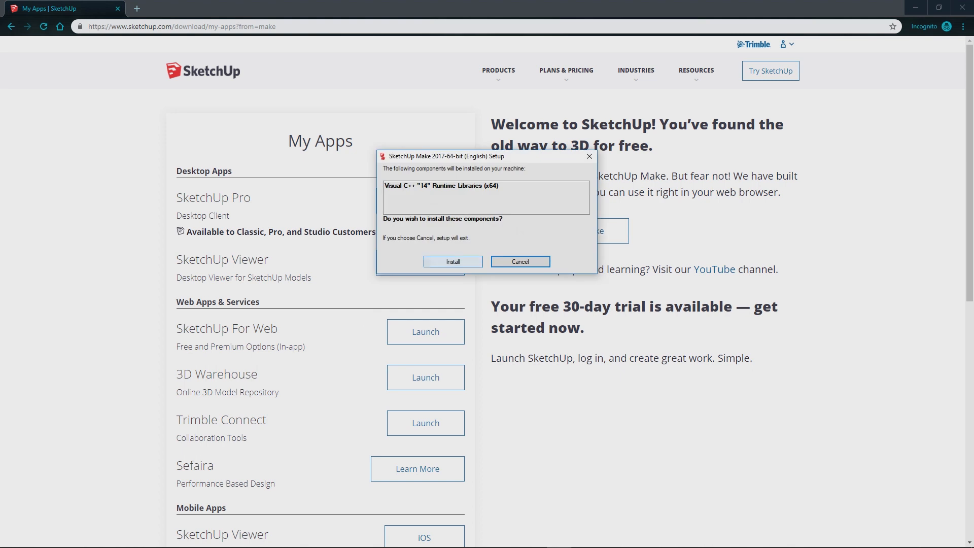
left_click(453, 262)
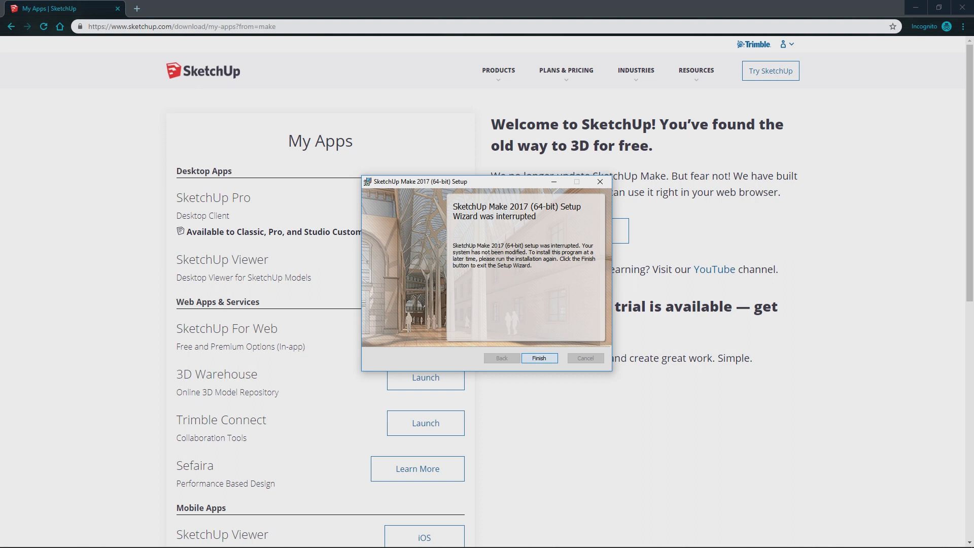
key("Return")
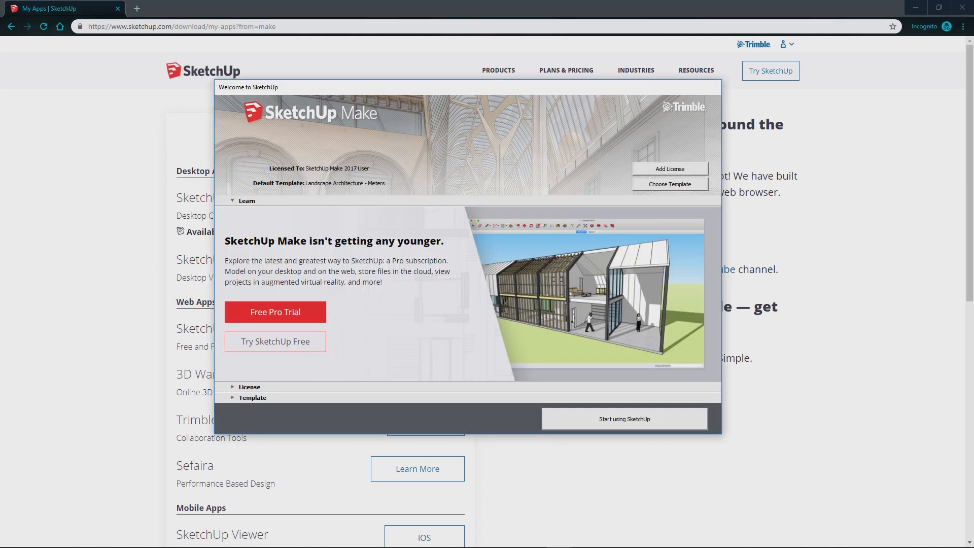
- Start SketchUp Make with the Landscape Architecture - Meters template
left_click(670, 184)
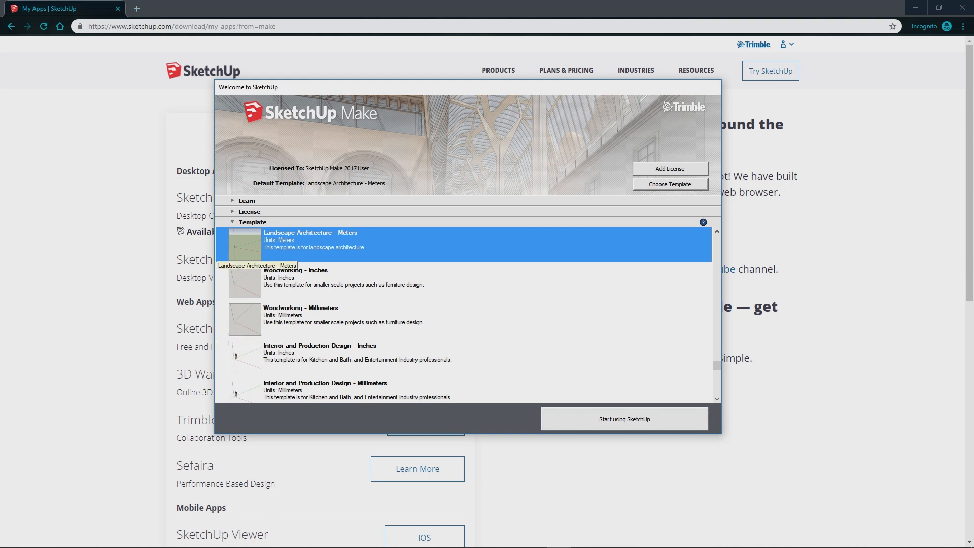
key("Return")
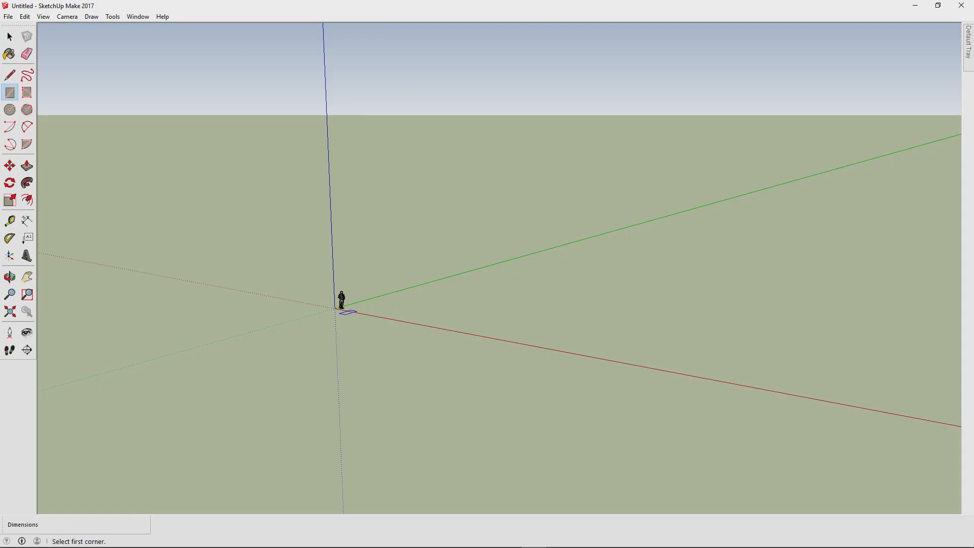
- Draw a large ground rectangle starting at the origin
left_click(336, 308)
left_click(840, 264)
middle_click_drag(823, 231, 585, 192)
- Draw the building's side and front edges near the ground face's far corner, with a 5,2 m segment along the front
key("l")
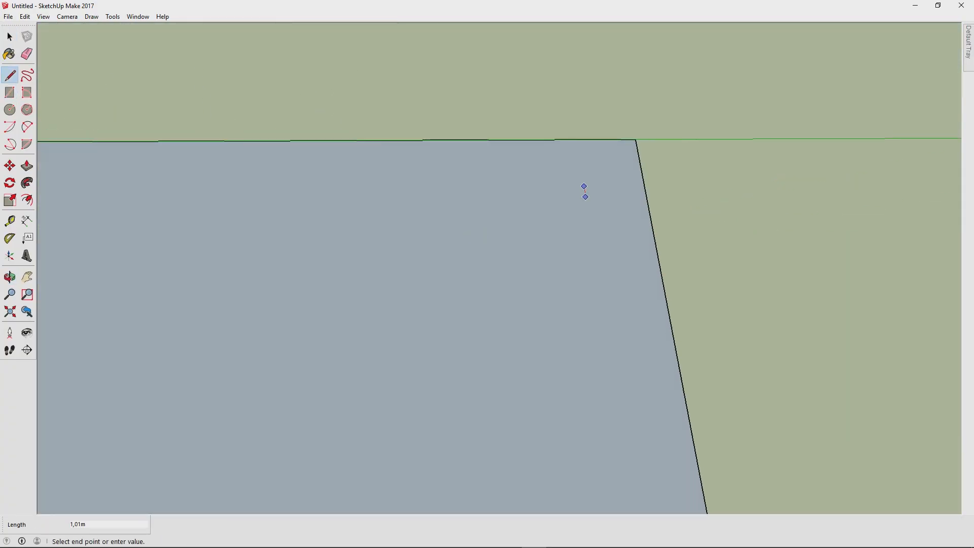
left_click(588, 217)
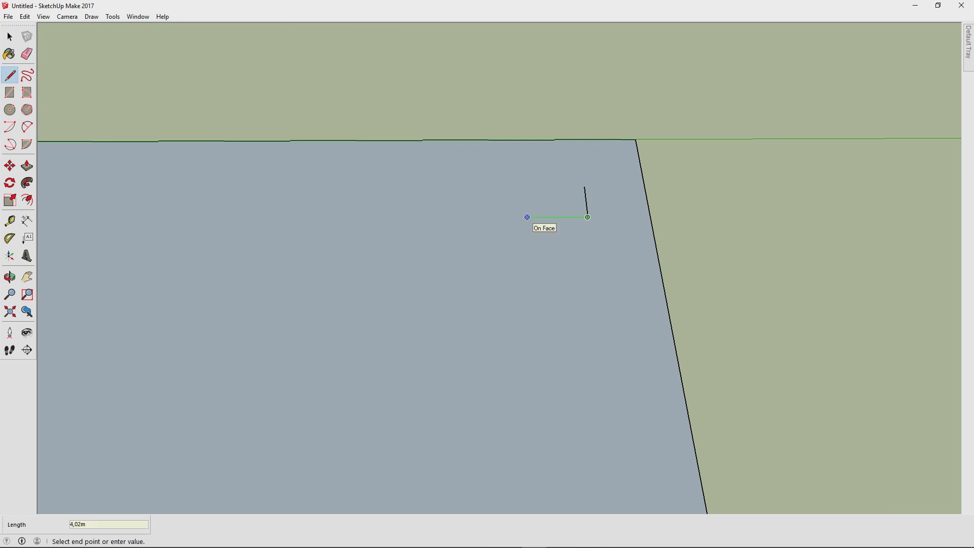
left_click(585, 217)
type("5,2")
key("Return")
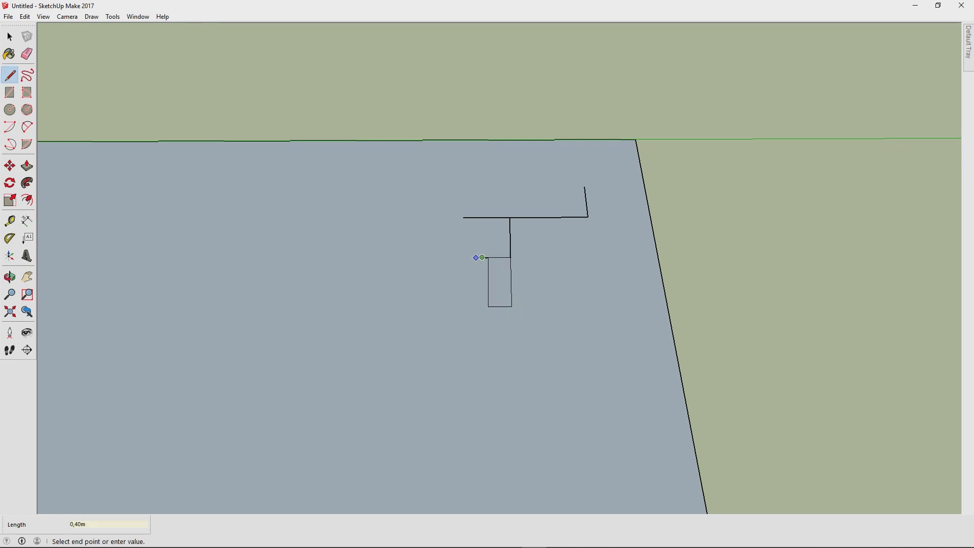
- Outline a second narrow rectangle 0,40 m from the first and a shorter third rectangle beside it
left_click(458, 307)
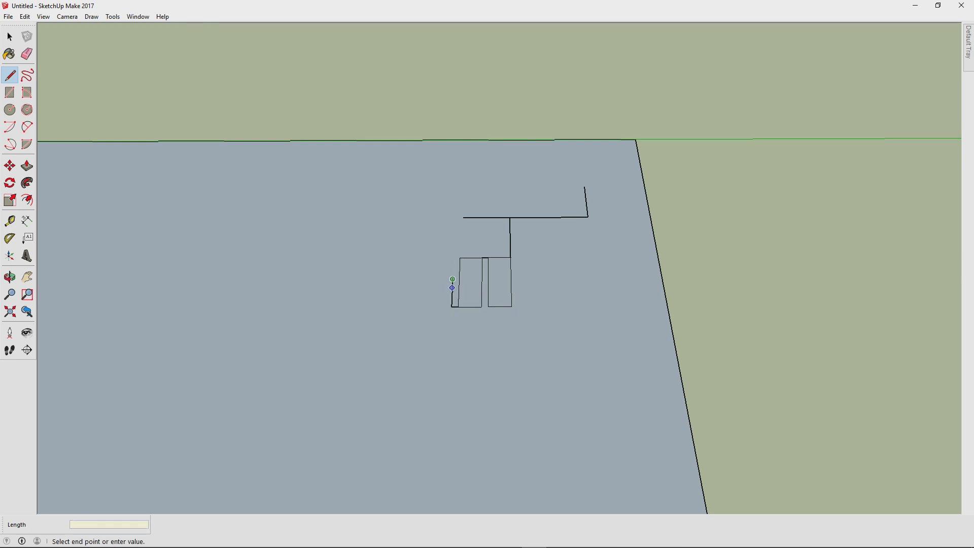
key("Return")
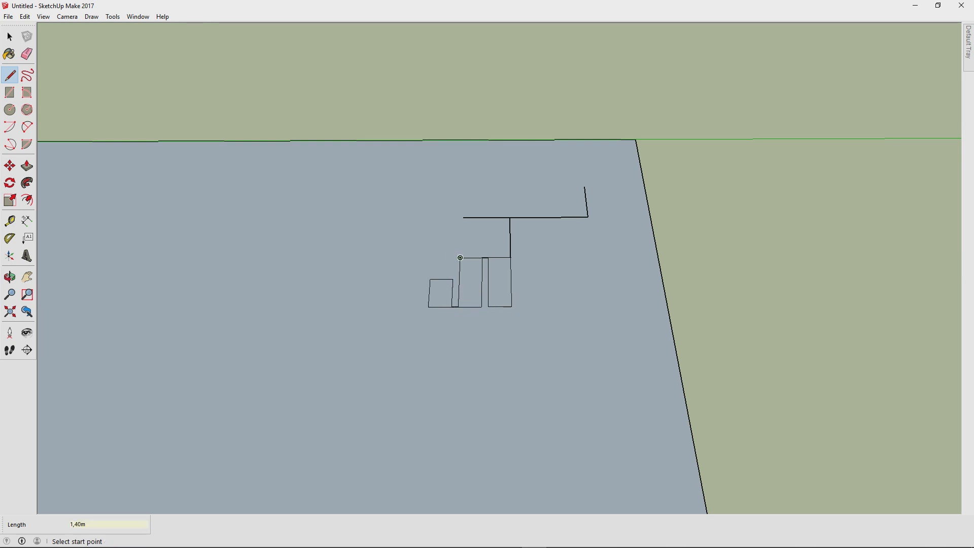
- Draw a 2,7 m line outward from the outer side of the shortest rectangle
scroll(433, 275, "up", 5)
type("1")
scroll(373, 314, "up", 4)
left_click(374, 307)
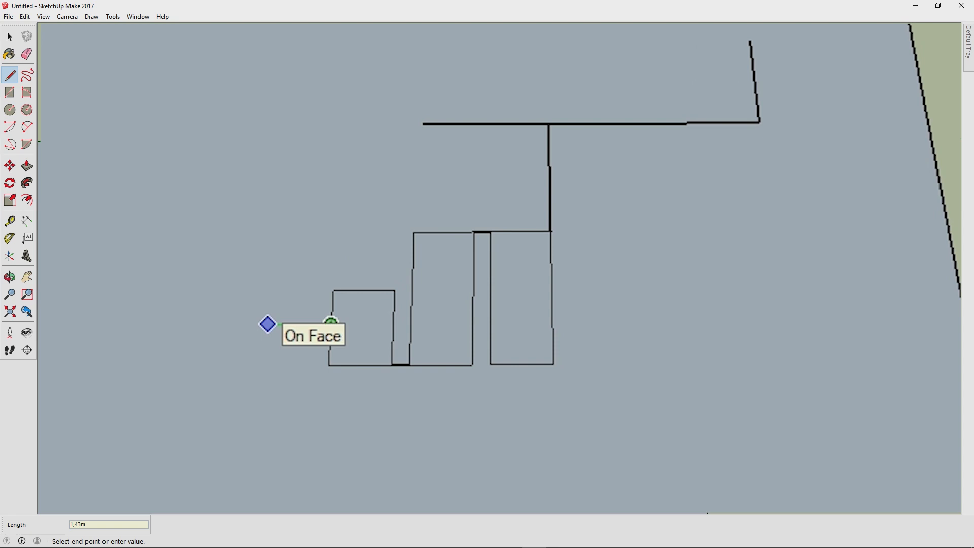
key("Return")
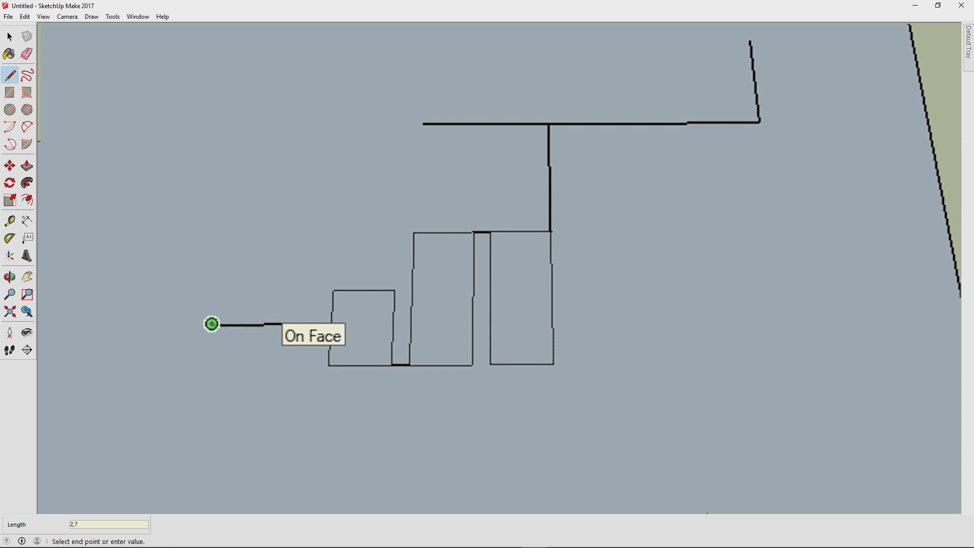
key("Escape")
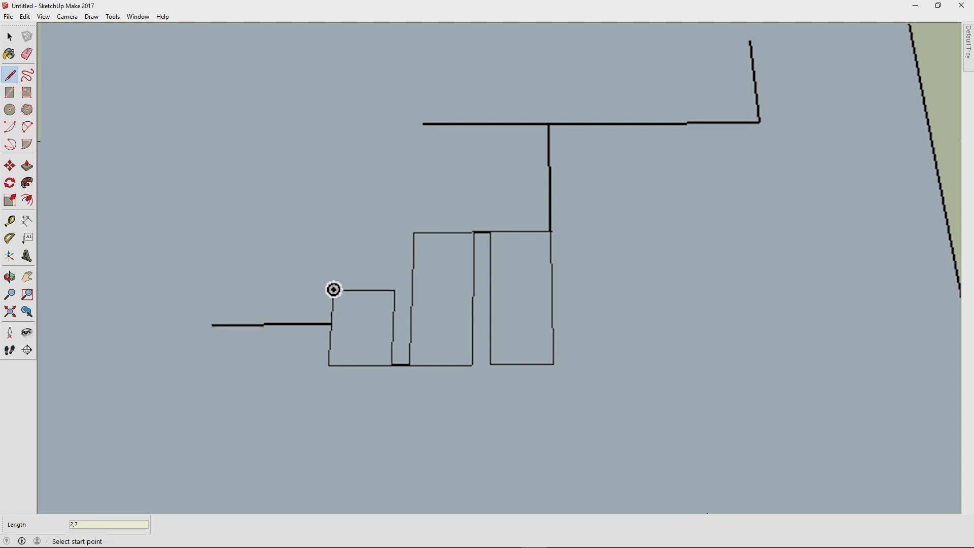
- Draw a parallel 6,7 m line outward from the side of the middle rectangle
left_click(415, 232)
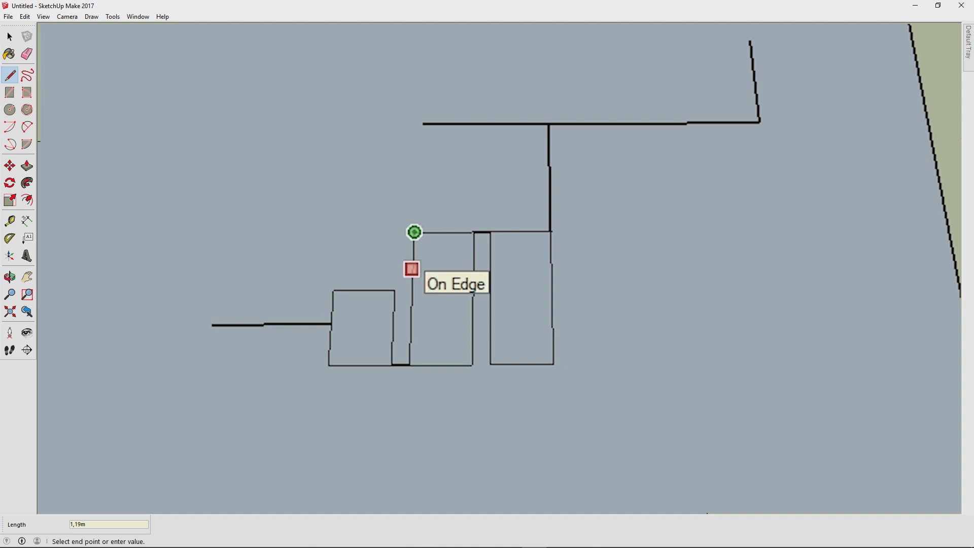
left_click(412, 269)
scroll(484, 274, "down", 5)
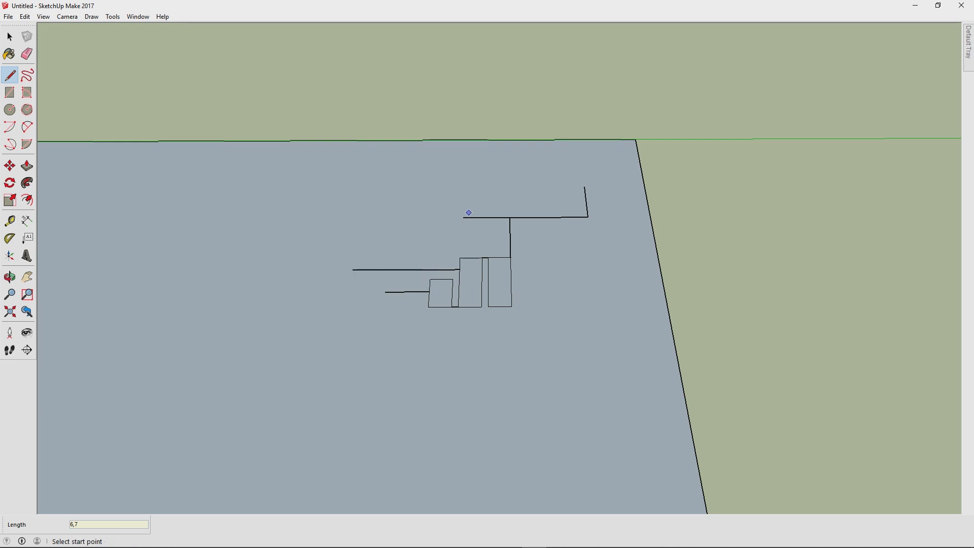
- Close the building rectangle and join the two path ends, extending the diagonal by about 13,60 m
left_click(464, 187)
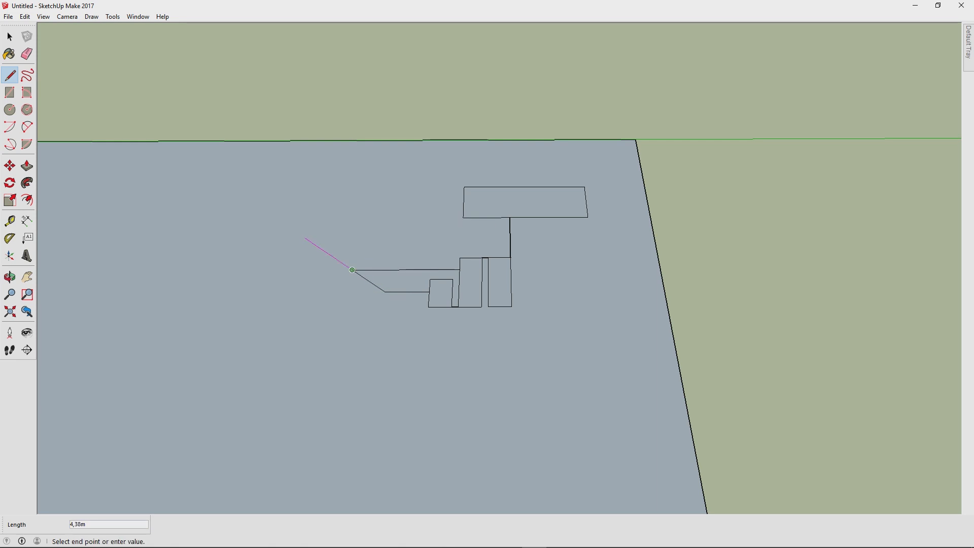
left_click(231, 188)
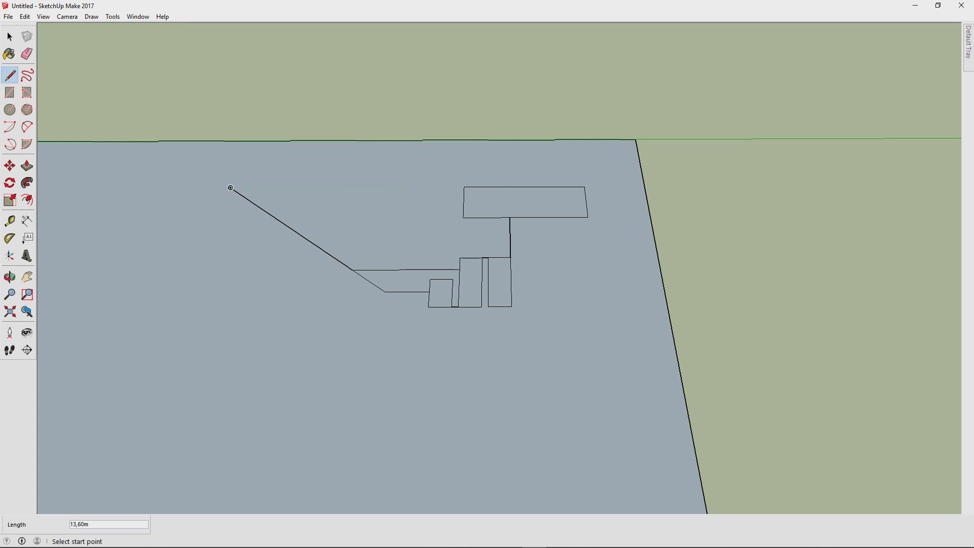
- Select the whole ground plan and make it a single group
key("space")
key("ctrl+a")
right_click(258, 281)
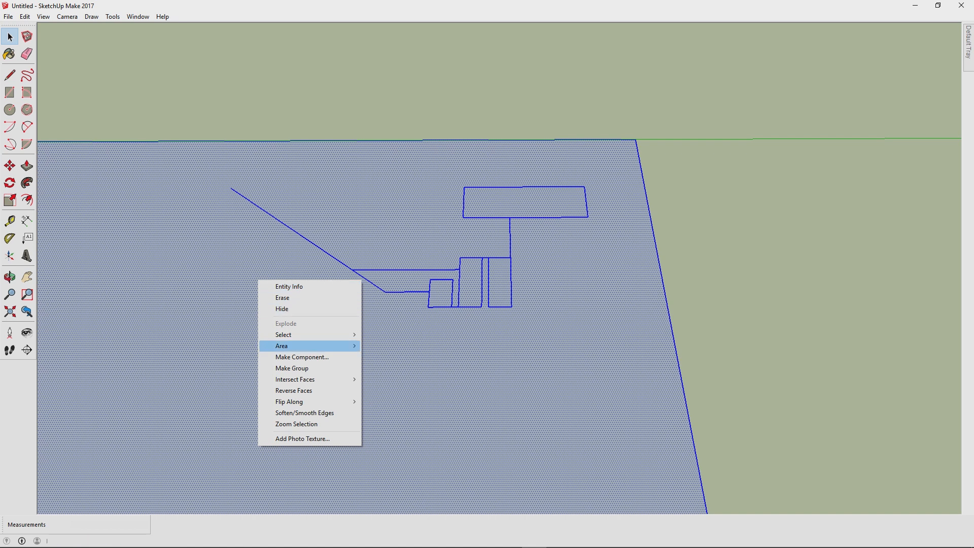
left_click(292, 369)
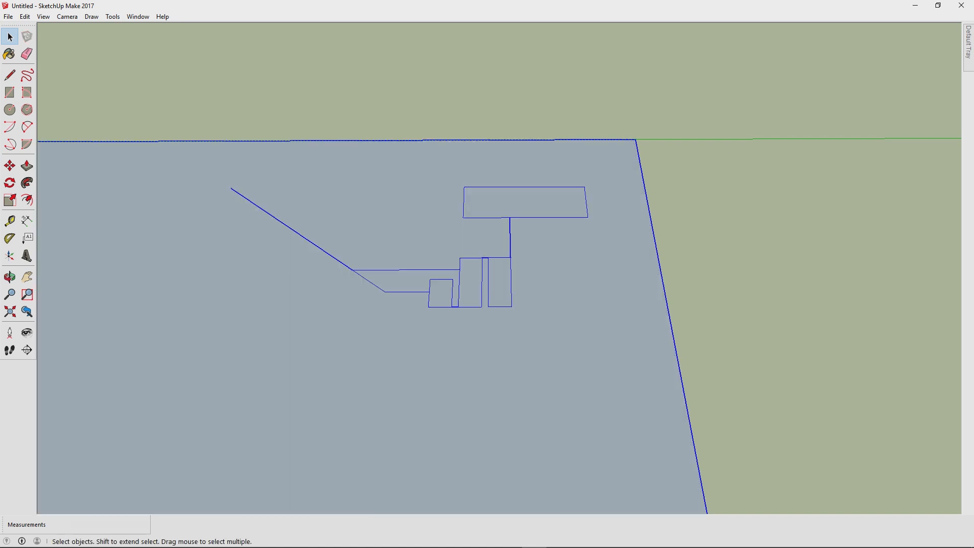
- Retrace the building and bed rectangles over the group and draw an upright wall face standing on the diagonal line
left_click(10, 93)
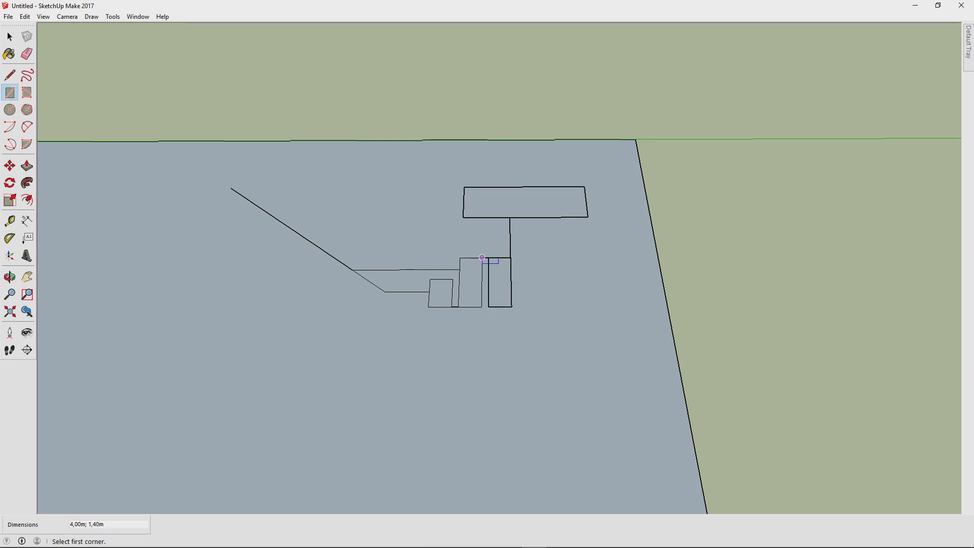
key("l")
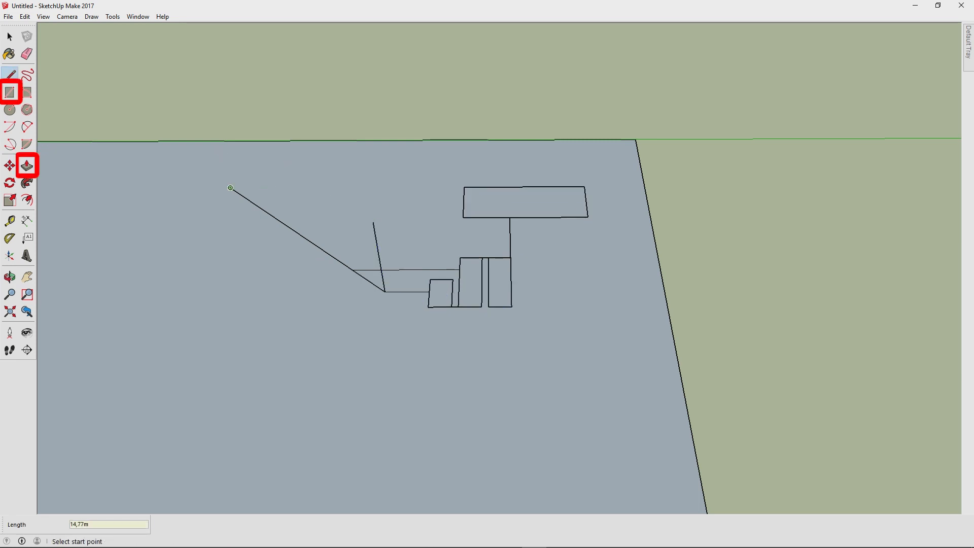
left_click(206, 118)
left_click(374, 223)
- Extrude the building rectangle into a tall block and the three narrow rectangles into low garden beds
key("p")
left_click_drag(525, 203, 526, 133)
left_click_drag(500, 283, 471, 275)
key("space")
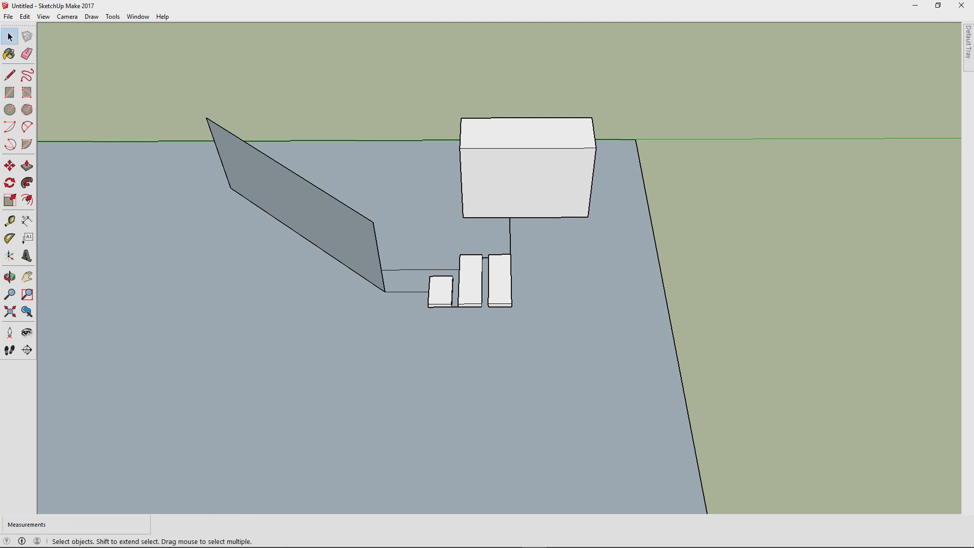
- Draw three large overlapping circles along the plot edge beside the building and a small circle between the wall and the building
key("ctrl+a")
key("c")
left_click(648, 201)
left_click(657, 249)
left_click(657, 249)
left_click(666, 300)
left_click(667, 299)
left_click(631, 350)
middle_click_drag(408, 179, 500, 149)
left_click(437, 159)
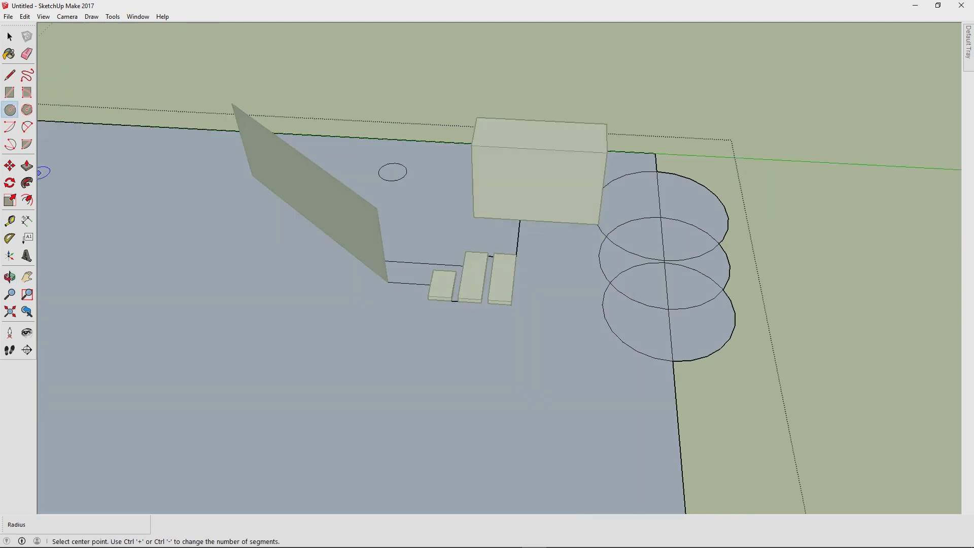
- Retrace the small circle with straight lines and extrude the resulting face into a short octagonal prism
key("space")
key("Escape")
key("c")
key("l")
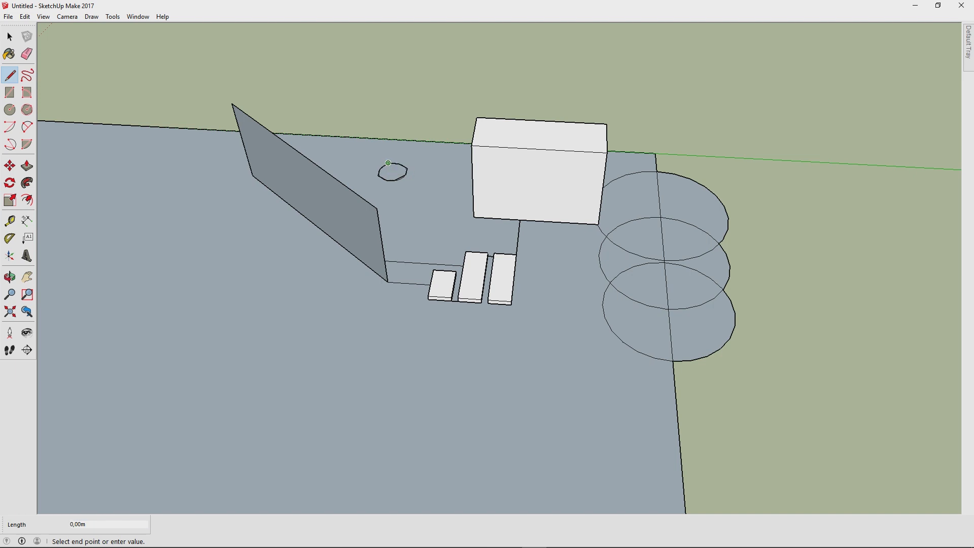
left_click(379, 169)
left_click(27, 166)
left_click(391, 172)
left_click(391, 150)
- Retrace the three large circles at a radius of about 4,26 m and extrude them into tall overlapping cylinders
left_click(10, 110)
left_click(662, 217)
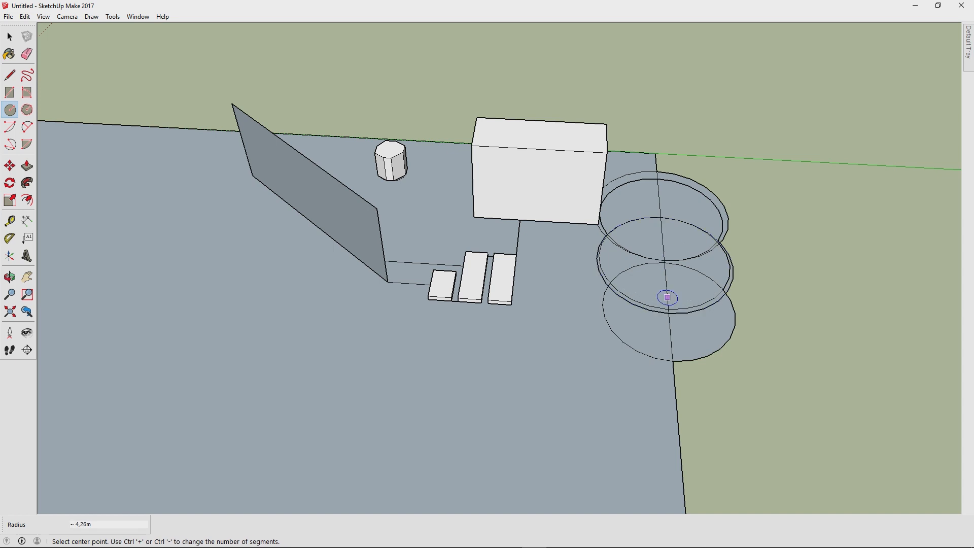
left_click(27, 166)
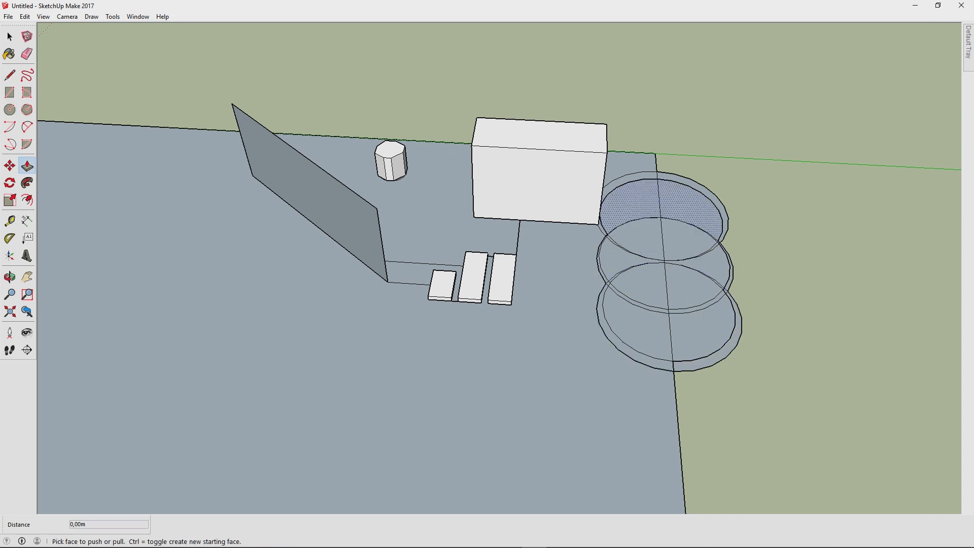
left_click(664, 200)
left_click(692, 42)
double_click(664, 240)
double_click(666, 262)
double_click(667, 287)
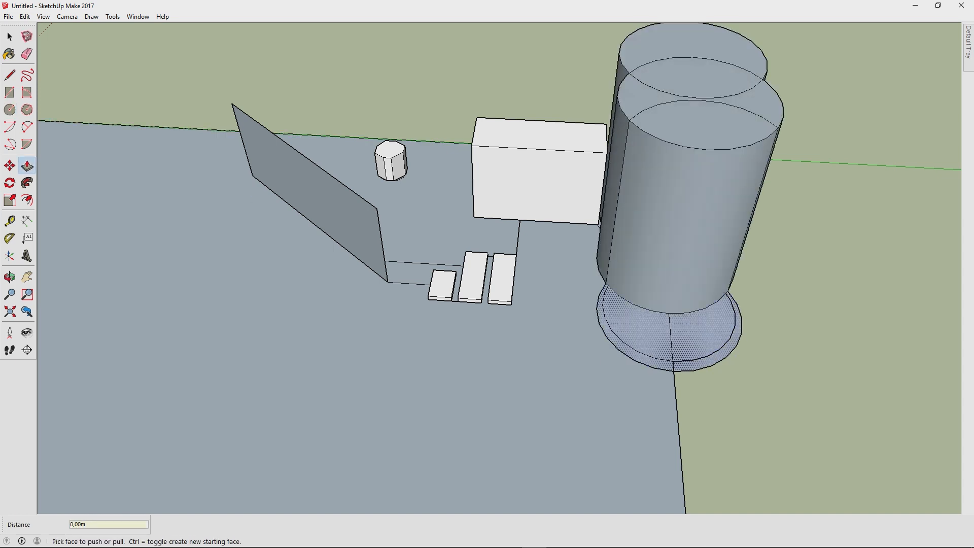
double_click(672, 337)
key("space")
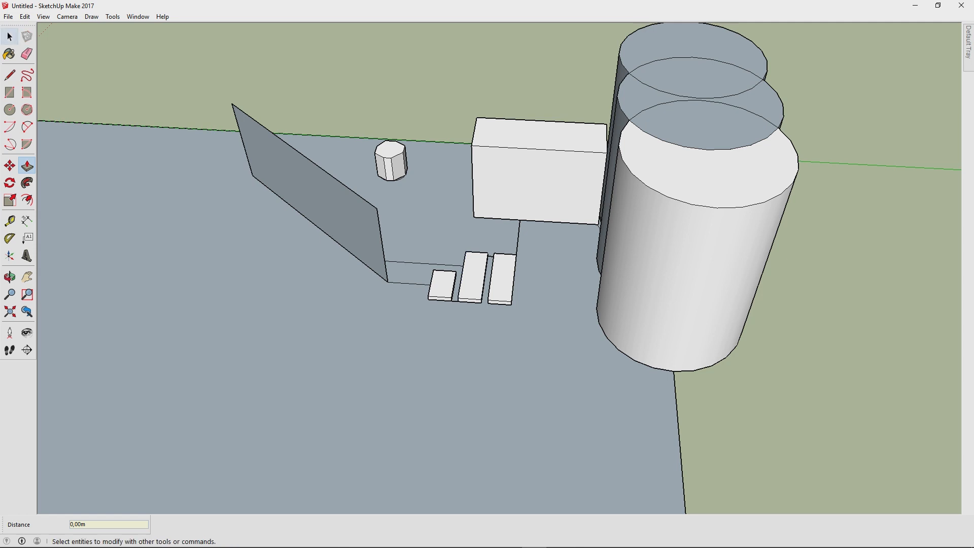
- Show the Location and Shadows toolbars
mouse_move(447, 294)
middle_mouse_down()
mouse_move(589, 229)
mouse_move(706, 224)
mouse_move(487, 279)
mouse_move(447, 305)
middle_mouse_up()
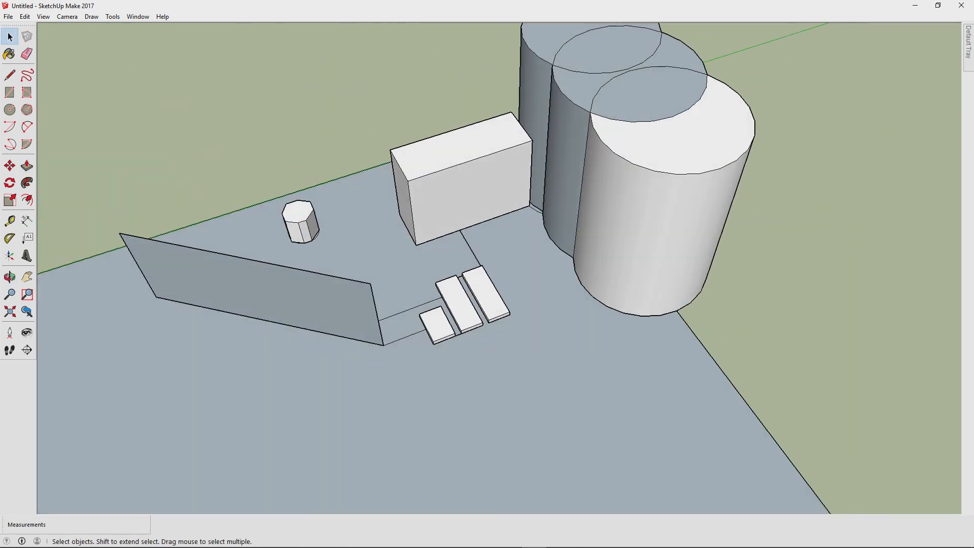
right_click(11, 146)
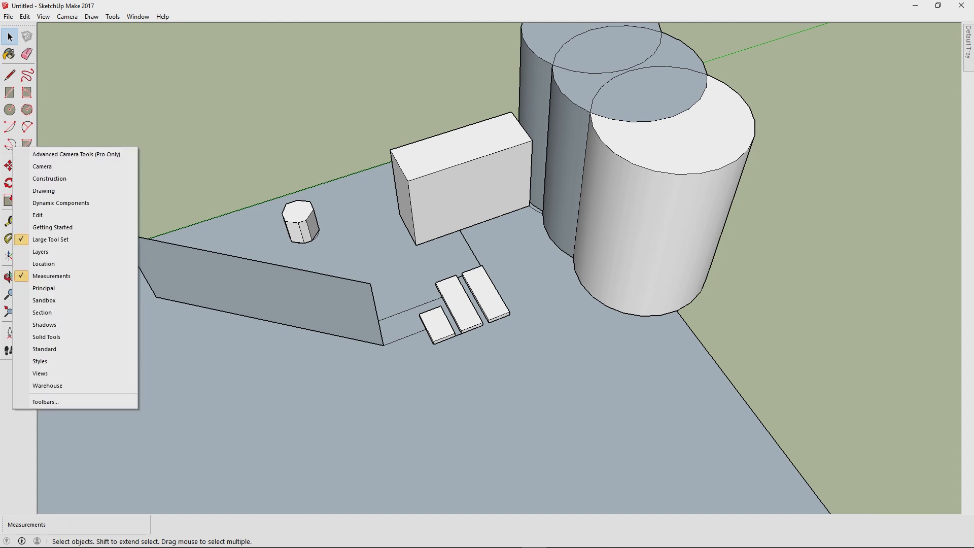
left_click(46, 264)
right_click(14, 161)
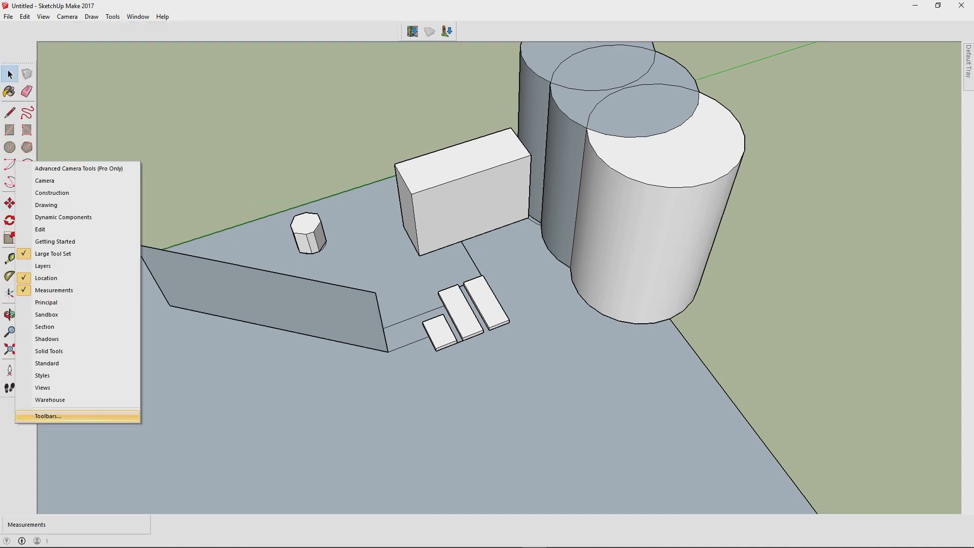
left_click(45, 339)
- Add a location to the model by importing a map region at zoom level 18
middle_click_drag(447, 305, 380, 280)
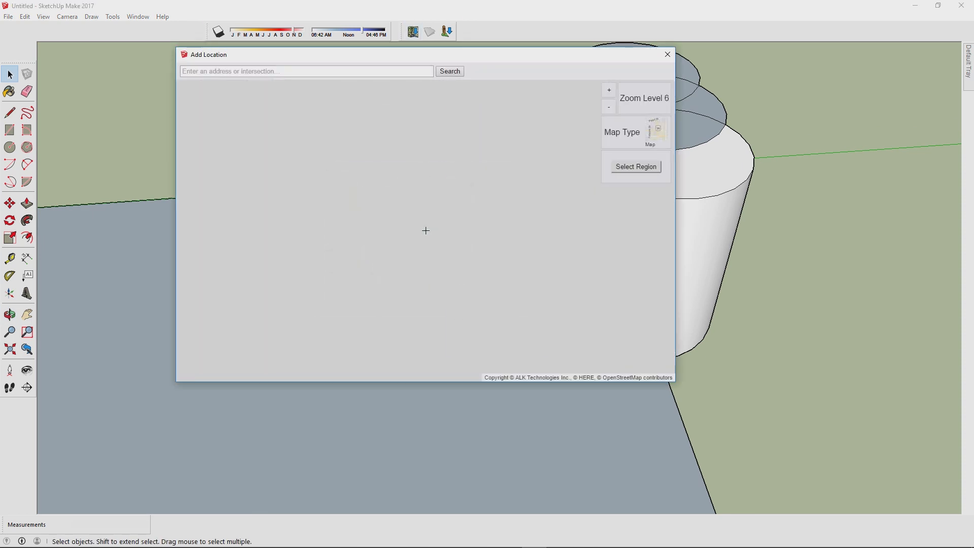
scroll(426, 231, "up", 5)
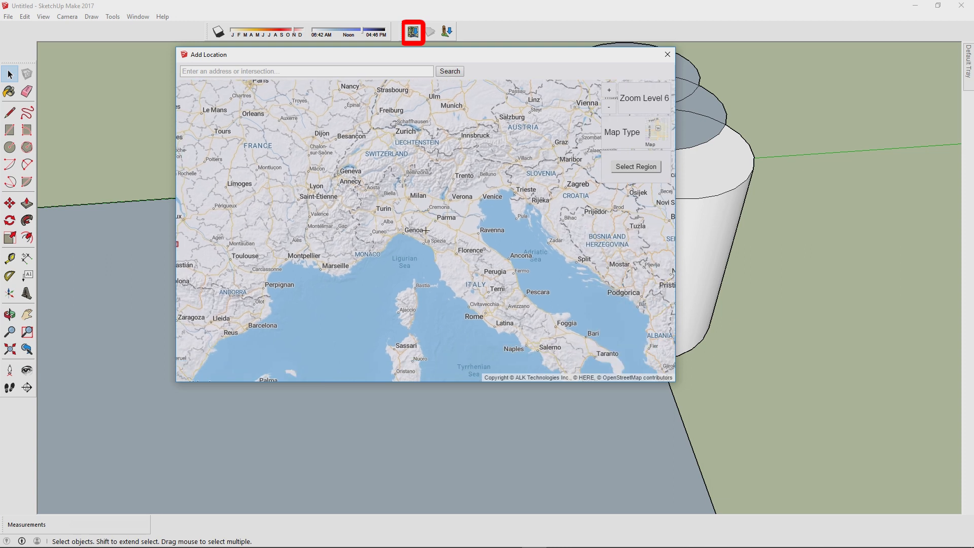
scroll(425, 230, "up", 5)
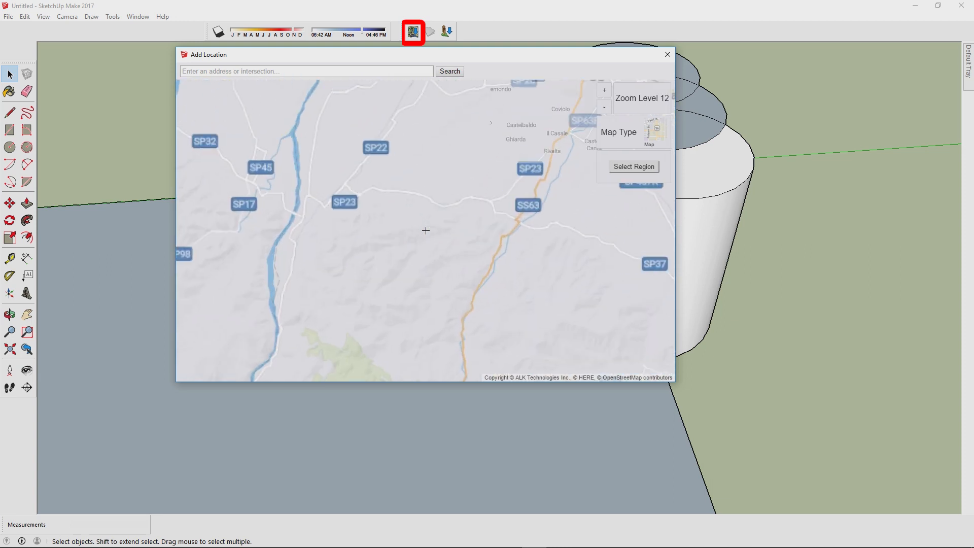
scroll(426, 230, "up", 2)
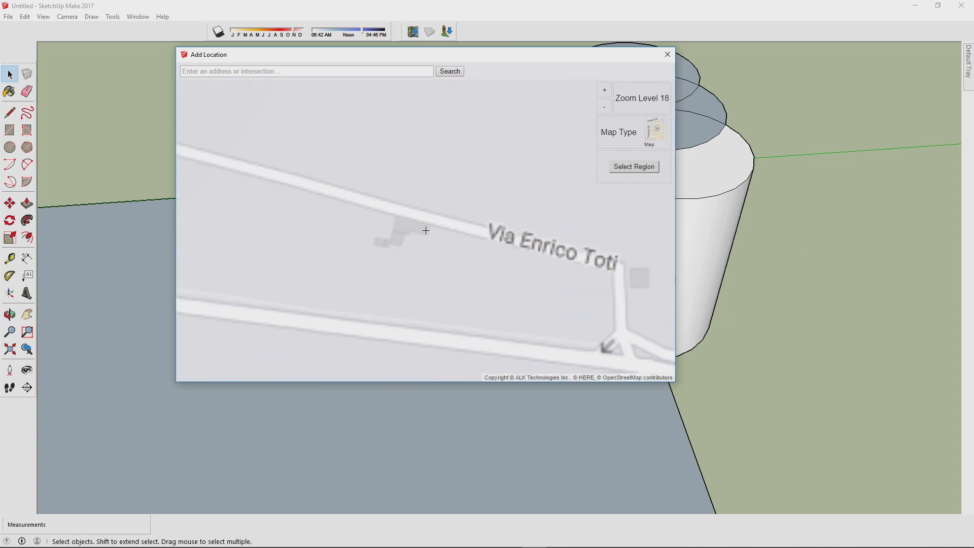
left_click(634, 167)
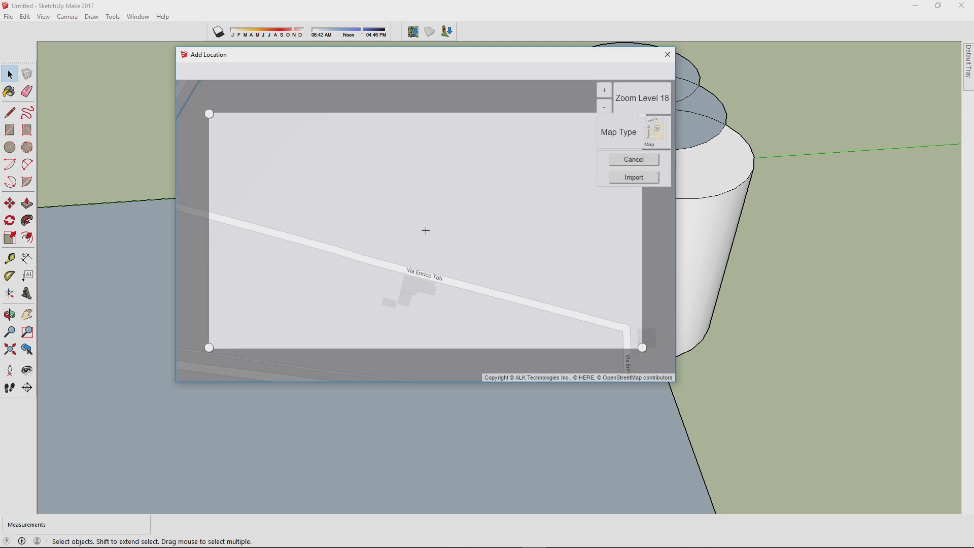
left_click(634, 177)
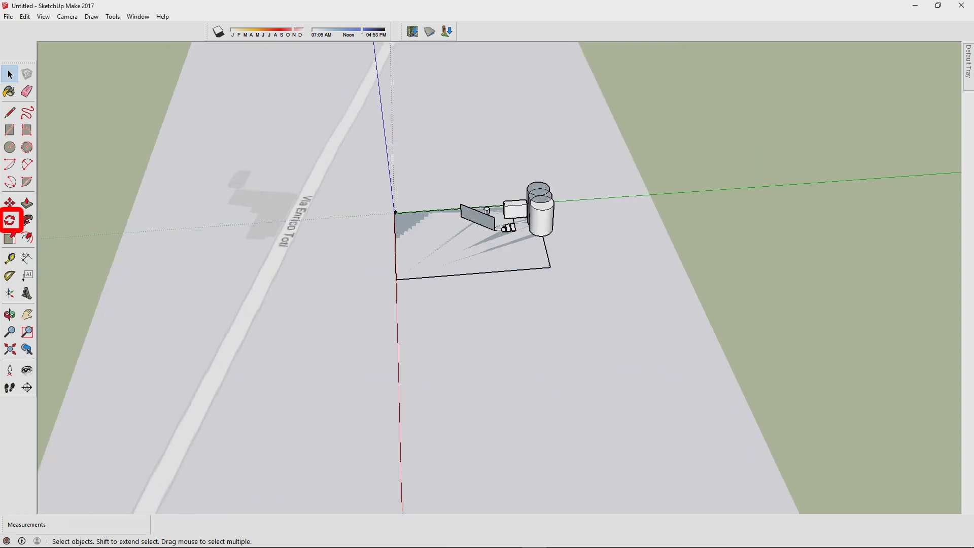
- Select the garden model without the imported map and rotate it about 13,2 degrees around the plot's corner on the red axis
key("ctrl+a")
left_click(325, 310, "shift")
left_click(9, 220)
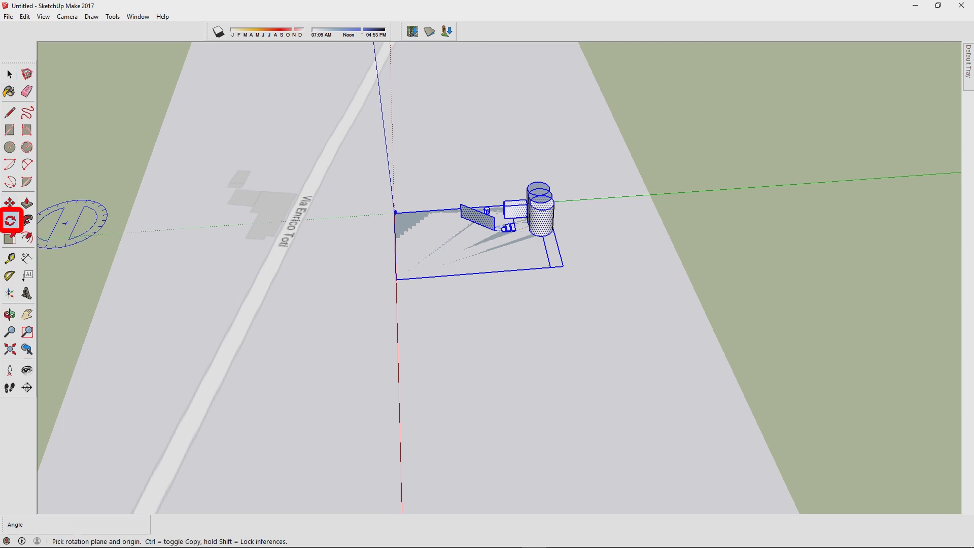
left_click(397, 280)
left_click(563, 266)
left_click(593, 295)
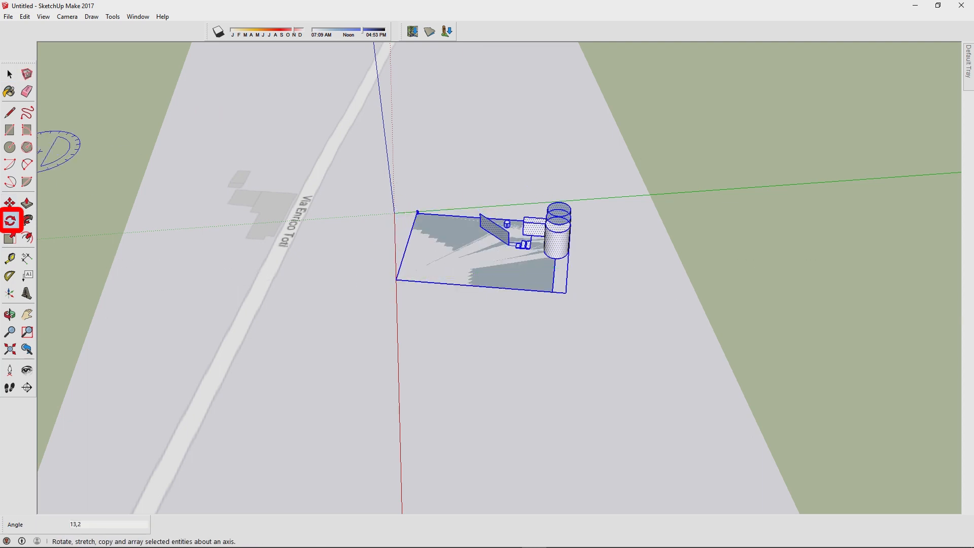
- Relocate the drawing axes to a corner of the plot, with the green axis along its edge
left_click(10, 294)
left_click(554, 274)
left_click(457, 285)
- Move the selected garden model about 38 m along the green axis up to the road on the map, and deselect it
left_click(10, 203)
left_click(472, 268)
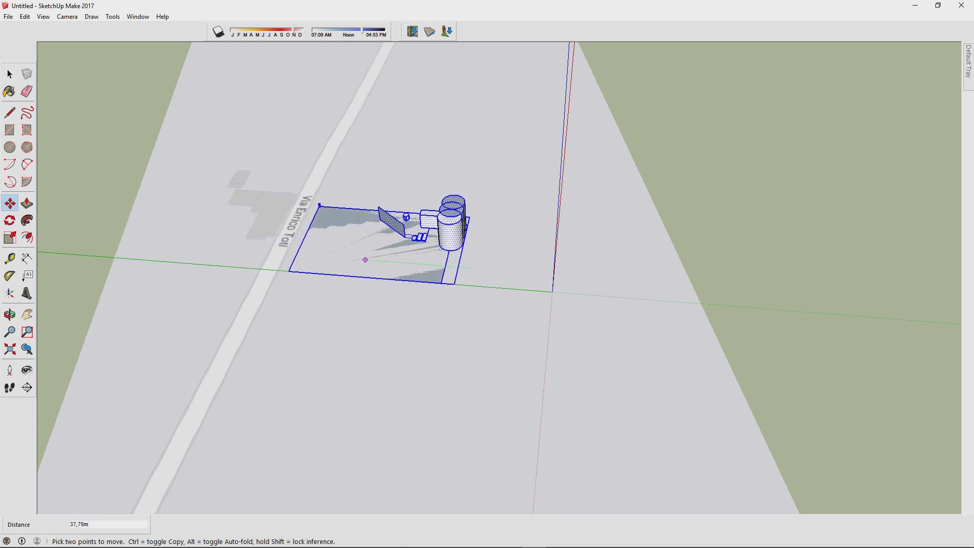
left_click(355, 259)
middle_click_drag(355, 260, 423, 271)
left_click(10, 74)
left_click(152, 168)
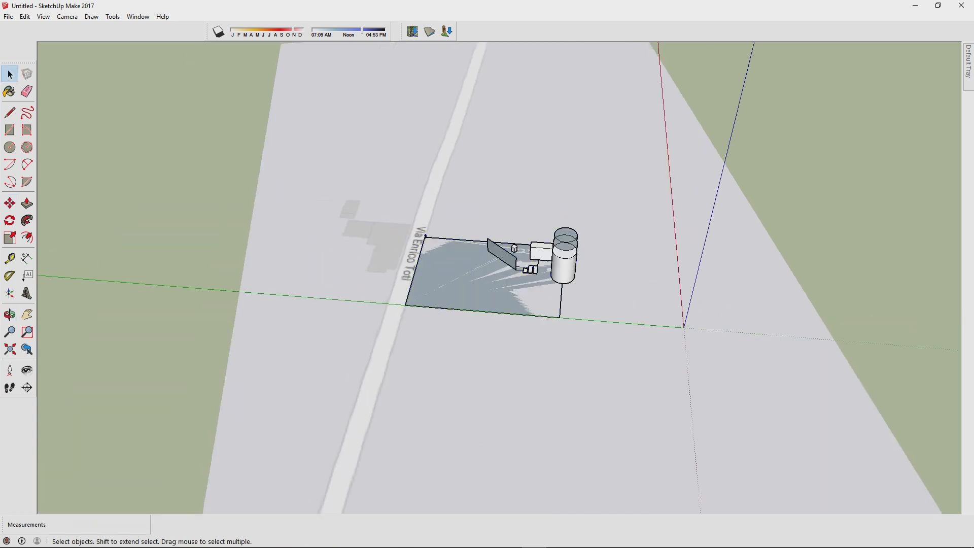
- Show the Layers toolbar and check its layer list
middle_click_drag(243, 218, 297, 224)
right_click(92, 32)
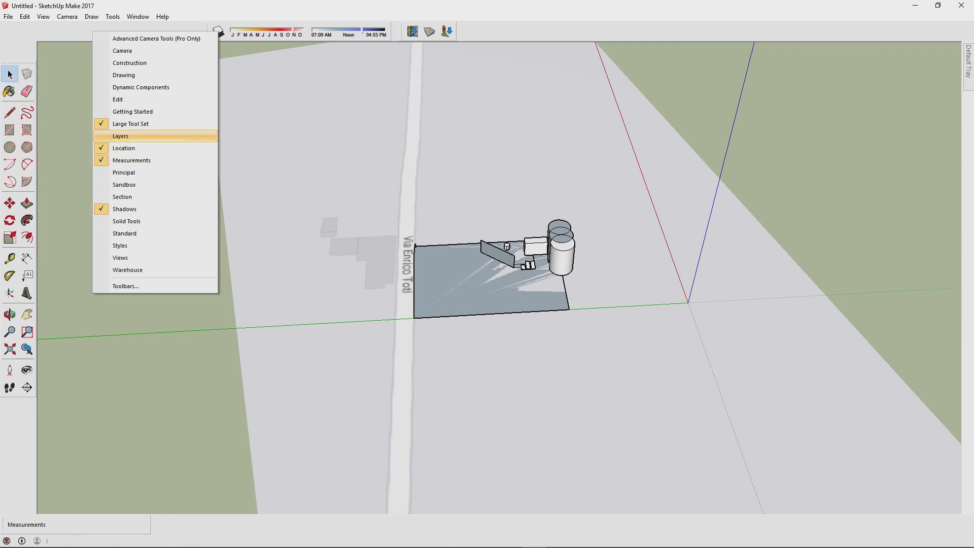
left_click(122, 136)
left_click(540, 32)
left_click(533, 42)
- Keep the Default Tray pinned open and hide the Location Snapshot layer
right_click(560, 32)
left_click(969, 62)
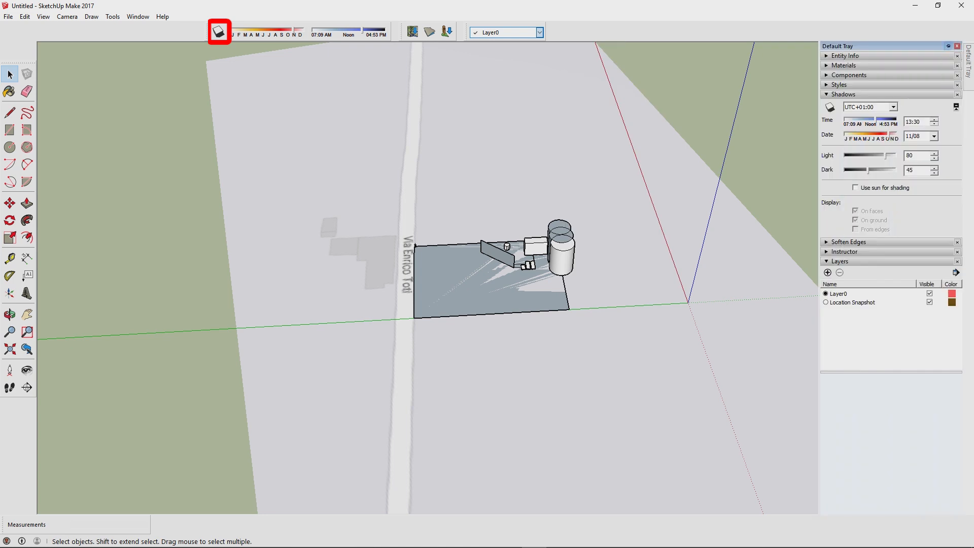
left_click(949, 46)
left_click(942, 303)
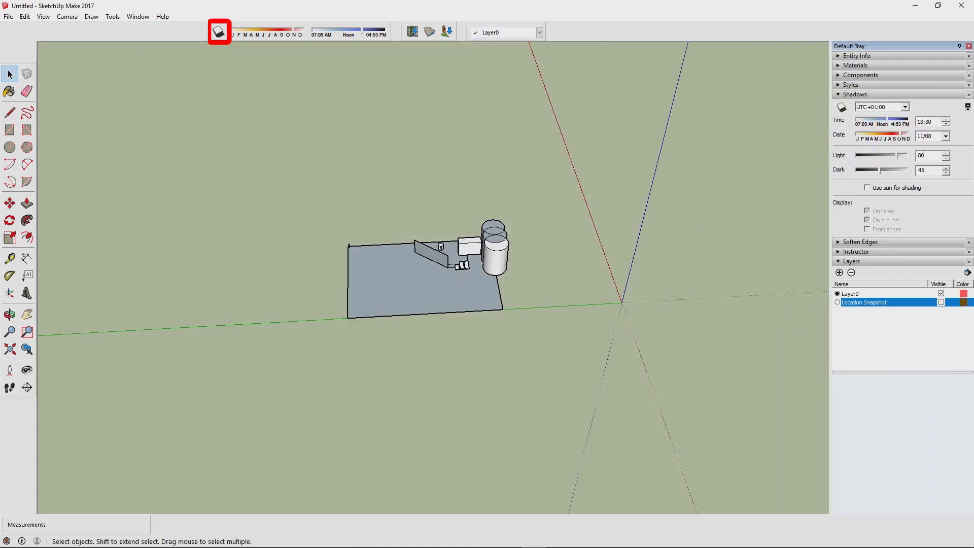
- Turn on shadows and shift the sun to an earlier month and an earlier time of day
scroll(457, 270, "up", 7)
middle_click_drag(457, 272, 495, 241, "shift")
scroll(498, 241, "up", 4)
left_click(219, 32)
middle_click_drag(431, 284, 452, 257)
left_click_drag(293, 30, 263, 30)
left_click_drag(355, 31, 332, 30)
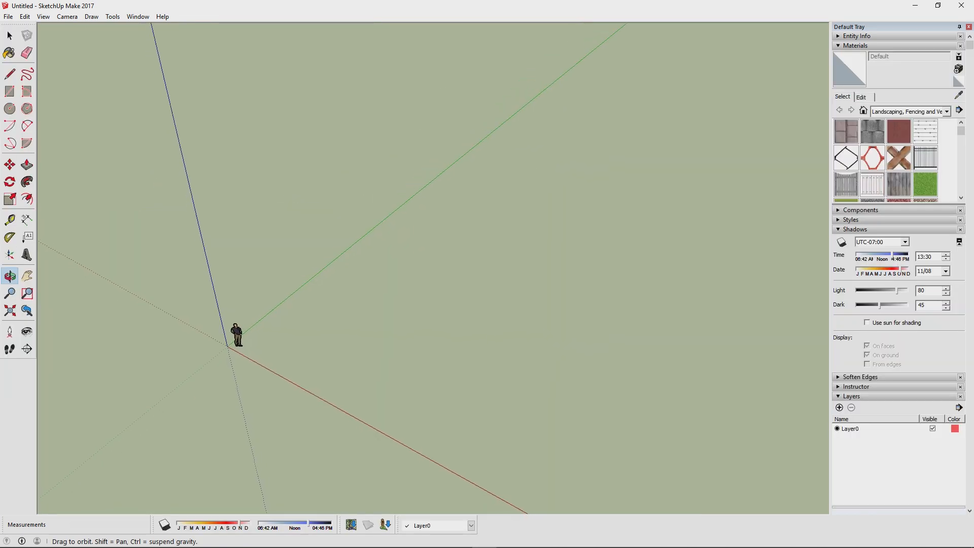
- Open the 3D Warehouse and search for "uk house" models
key("space")
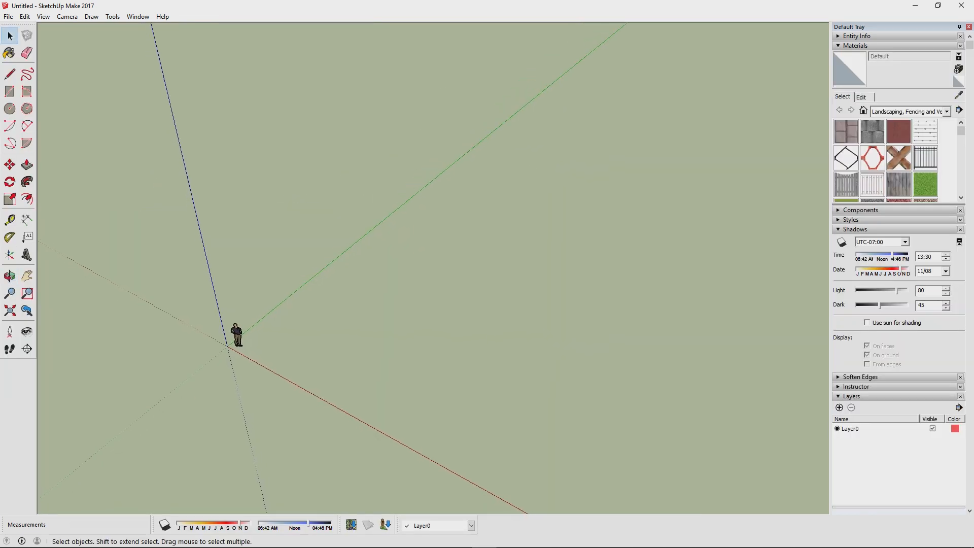
left_click(9, 17)
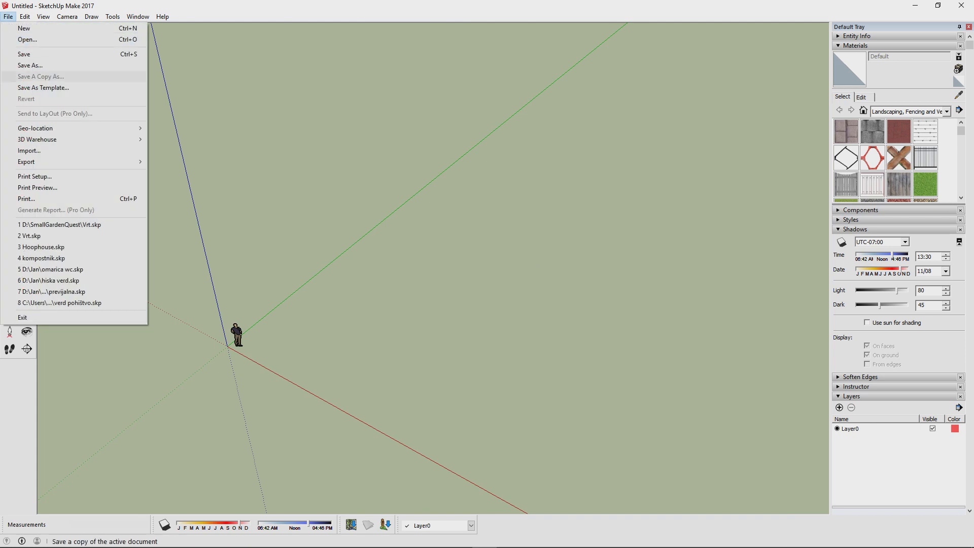
key("Right")
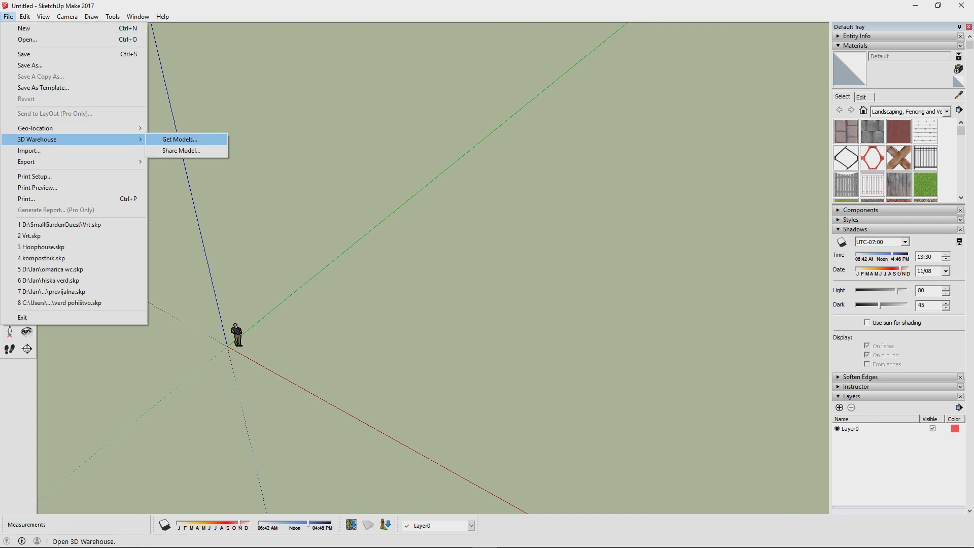
key("Return")
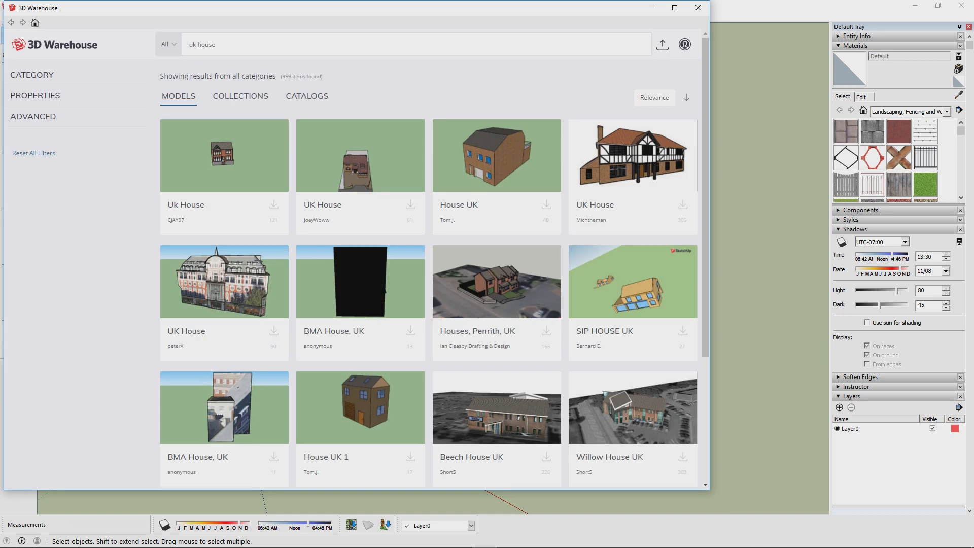
double_click(206, 45)
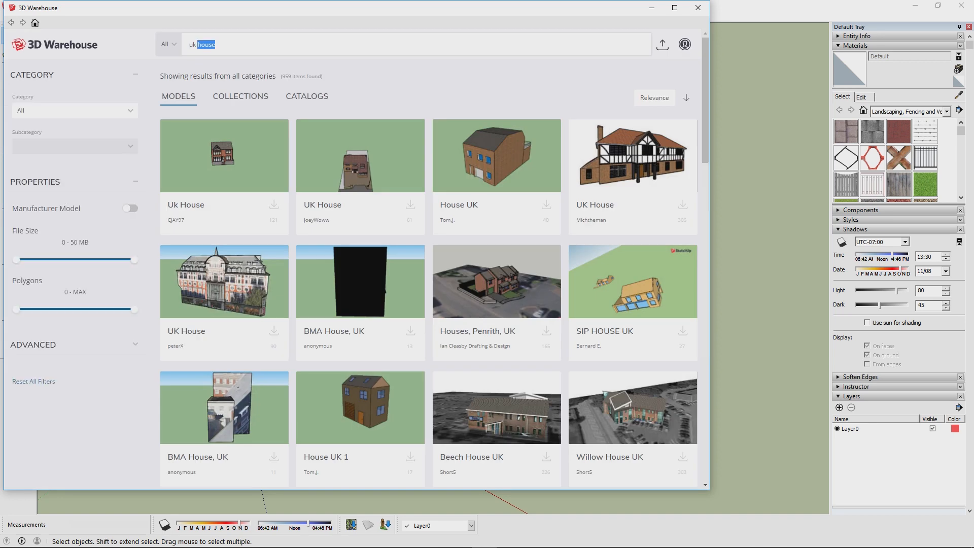
type("house")
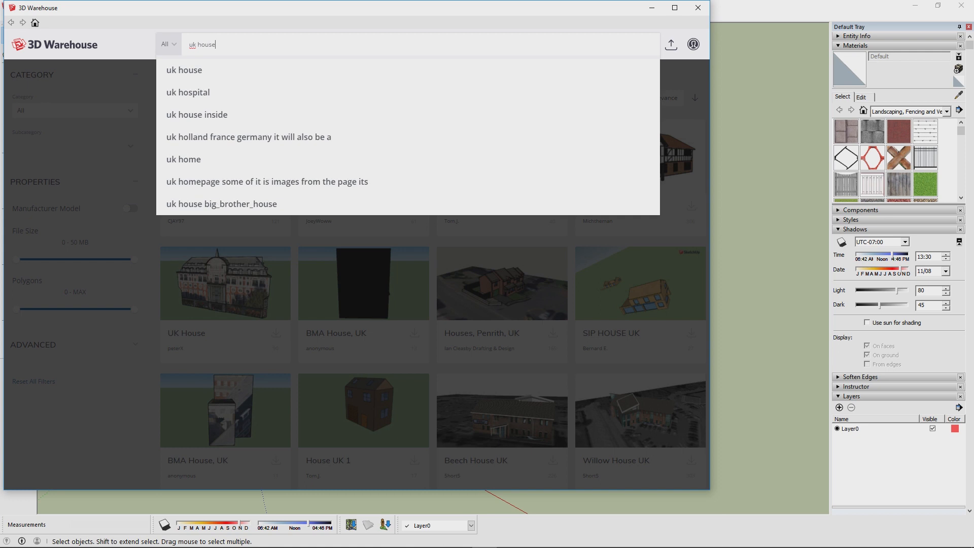
key("Return")
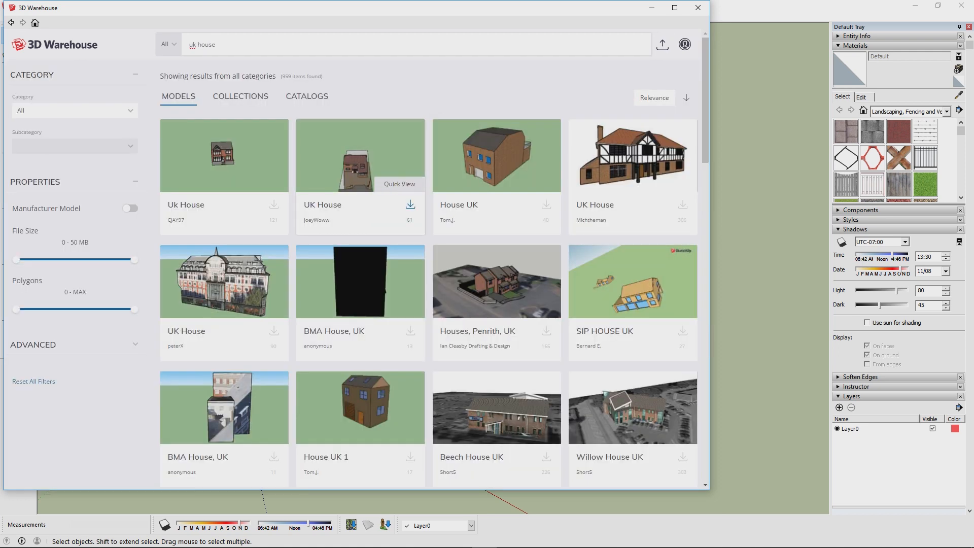
- Load the second UK House result from the 3D Warehouse into the model and move its front plot corner to the origin
left_click(410, 204)
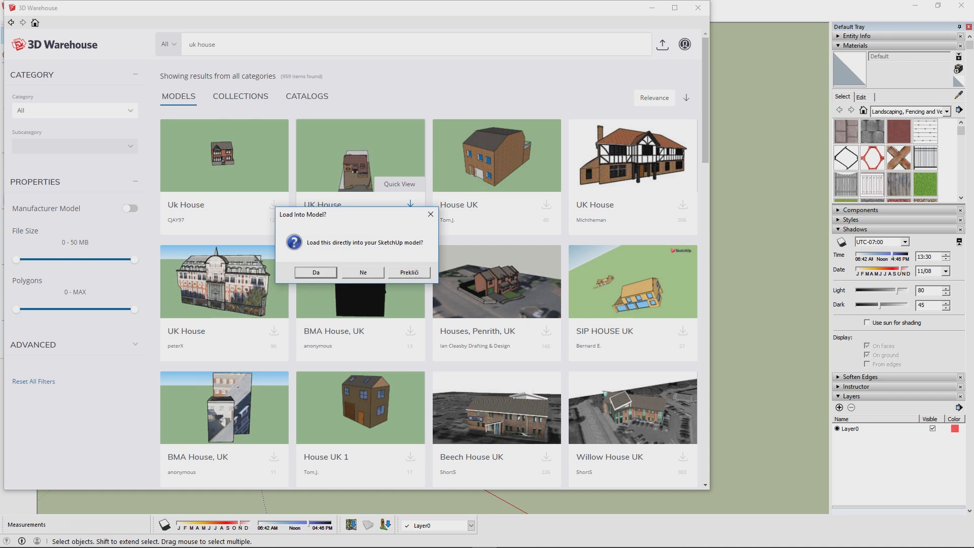
left_click(316, 272)
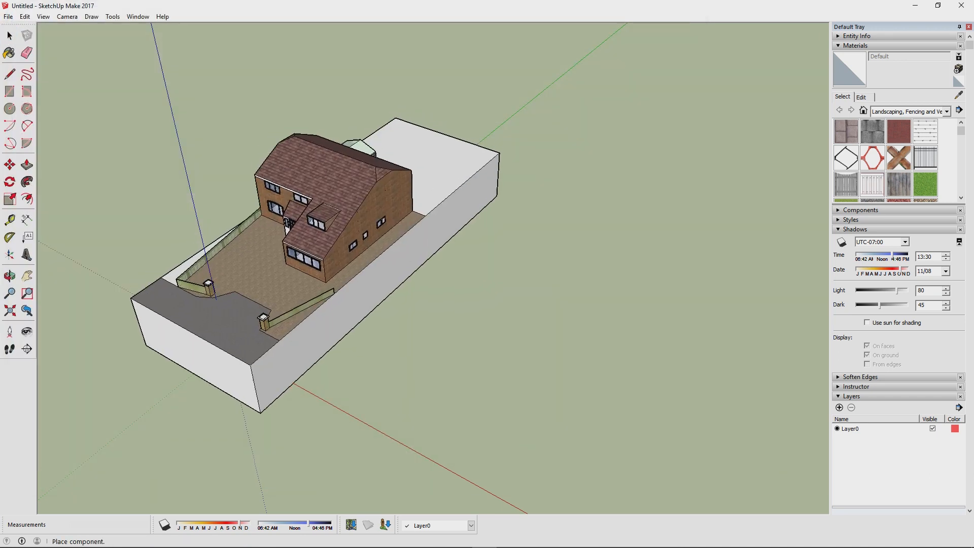
left_click(467, 281)
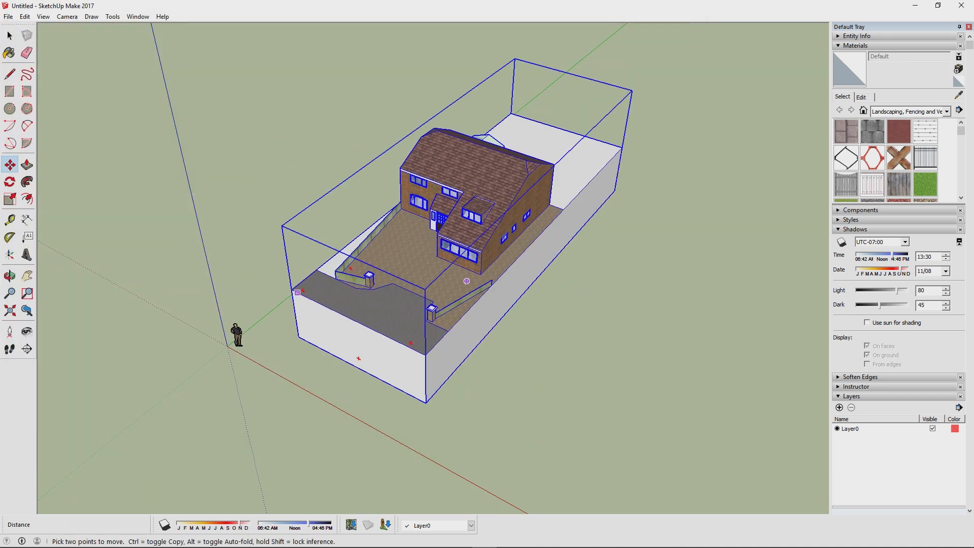
left_click(297, 293)
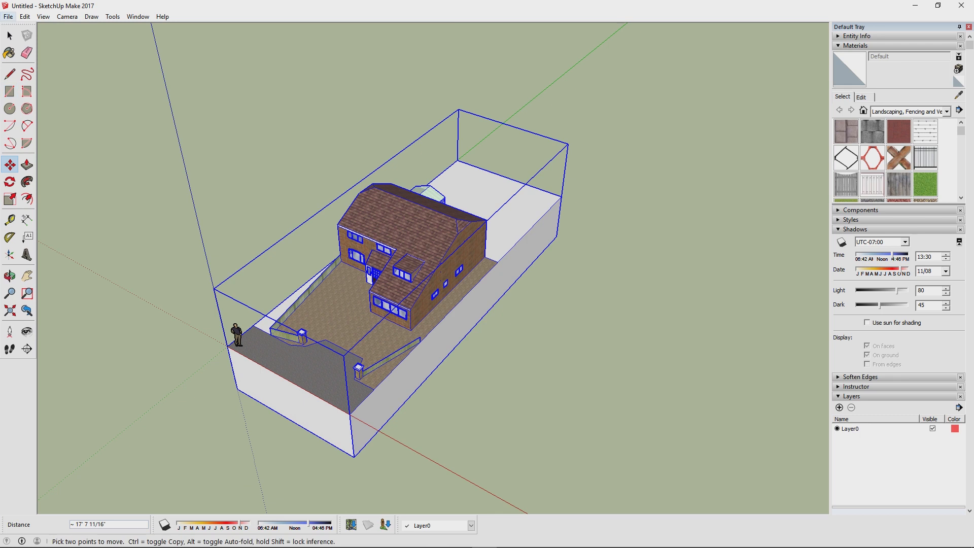
left_click(10, 35)
left_click(203, 132)
middle_click_drag(244, 152, 15, 179)
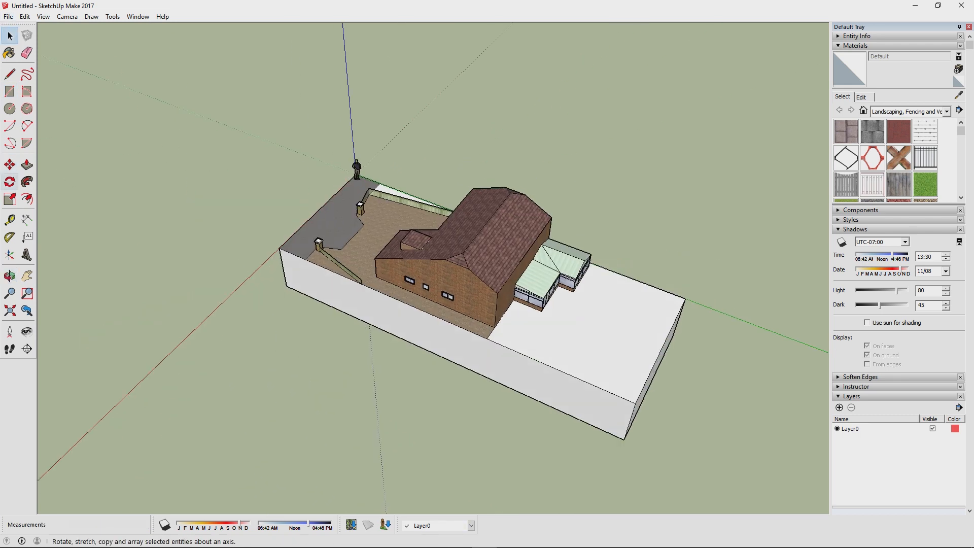
middle_click_drag(366, 264, 229, 284)
double_click(538, 391)
left_click(538, 390)
key("Escape")
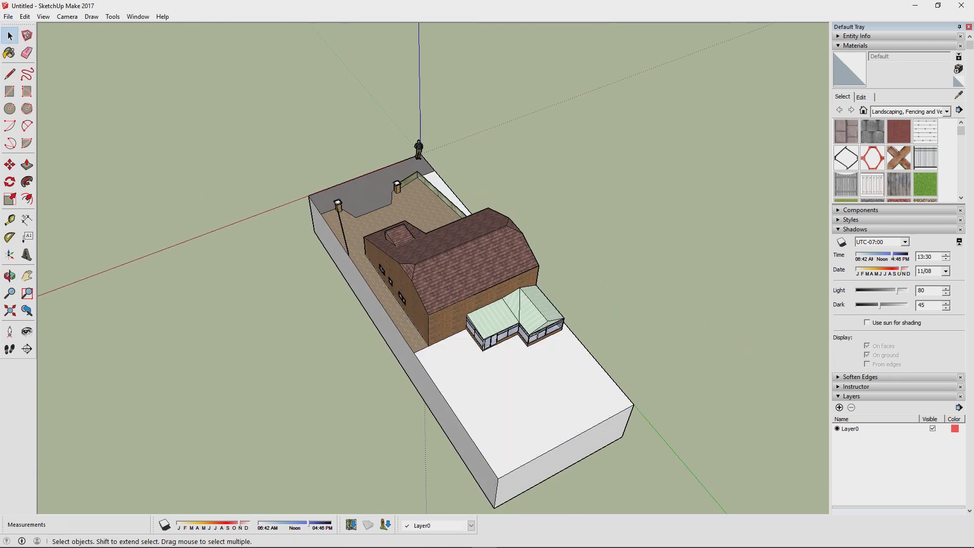
left_click(926, 184)
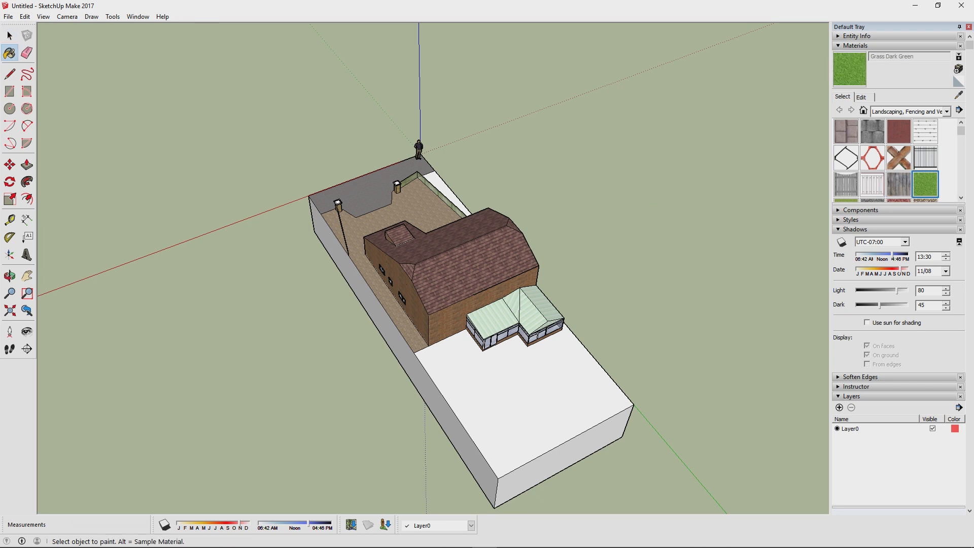
middle_click_drag(537, 315, 396, 305)
left_click(356, 365)
key("ctrl+z")
- Open the house model for editing and paint the back garden surface with Grass Dark Green
left_click(10, 35)
double_click(355, 371)
left_click(355, 370)
left_click(926, 184)
left_click(355, 366)
left_click(9, 35)
- Draw 5' high vertical fence faces along the garden's long side and rear edge with the Line tool
left_click(10, 74)
middle_click_drag(497, 294, 406, 277)
left_click(539, 223)
type("5'")
key("Return")
left_click(297, 389)
left_click(298, 402)
left_click(185, 317)
left_click(189, 338)
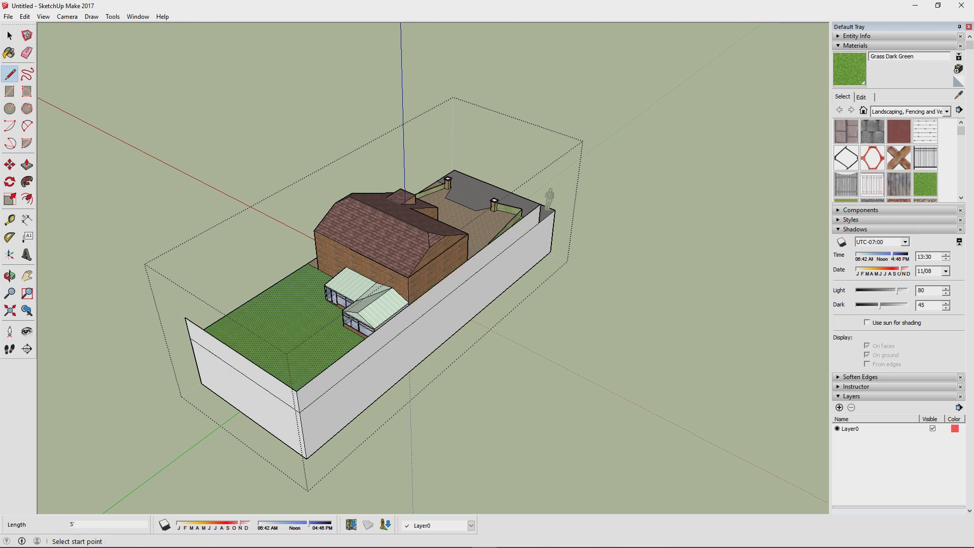
- Paint the side and rear fence faces with the Fencing Wood Old material
left_click(900, 184)
left_click(395, 326)
left_click(244, 366)
- Place the drawing axes at the rear garden corner and align the red axis with the back fence
mouse_move(244, 365)
middle_mouse_down()
mouse_move(487, 363)
mouse_move(324, 350)
mouse_move(315, 390)
middle_mouse_up()
left_click(10, 254)
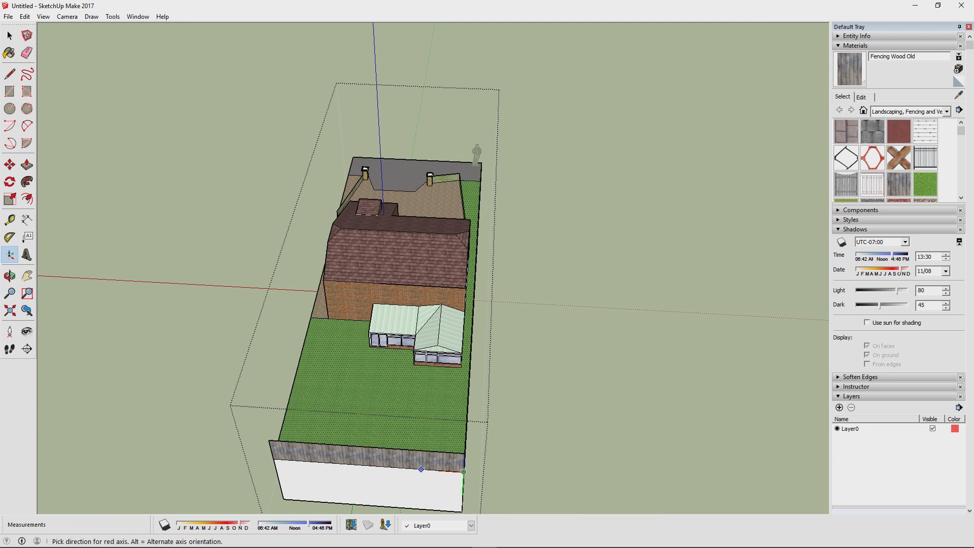
left_click(421, 469)
left_click(468, 391)
left_click(10, 255)
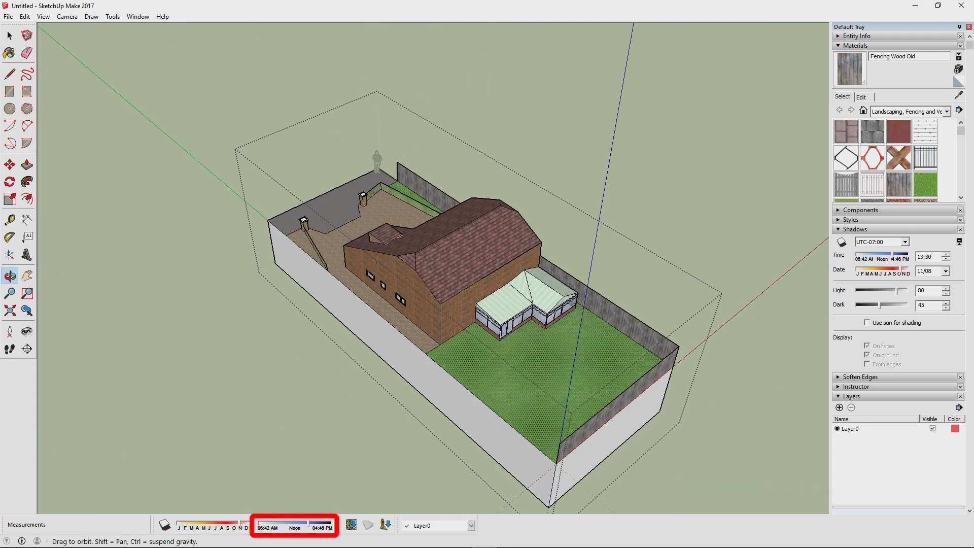
left_click(8, 17)
left_click(9, 35)
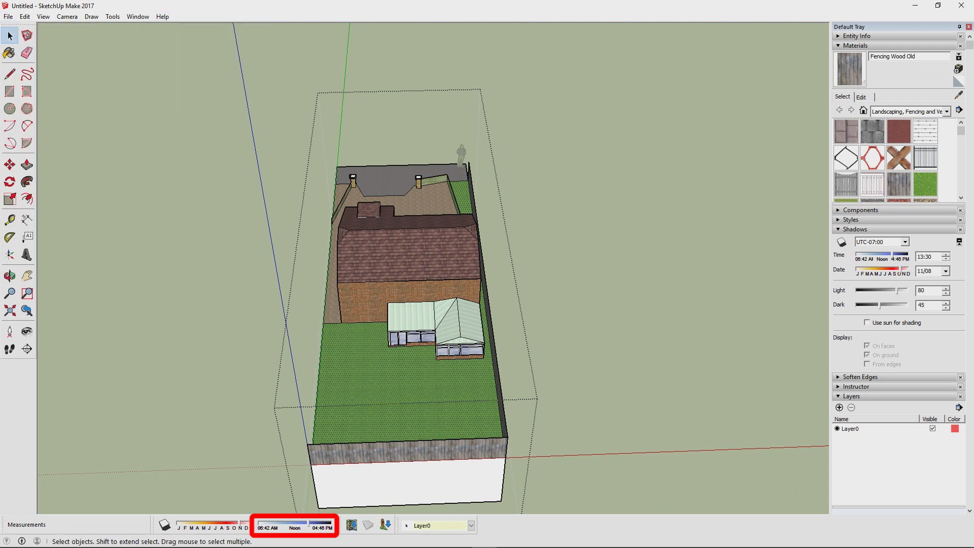
- Find the site on the Add Location map and select its region to geo-locate the model
left_click(352, 525)
scroll(426, 231, "down", 11)
scroll(426, 231, "up", 9)
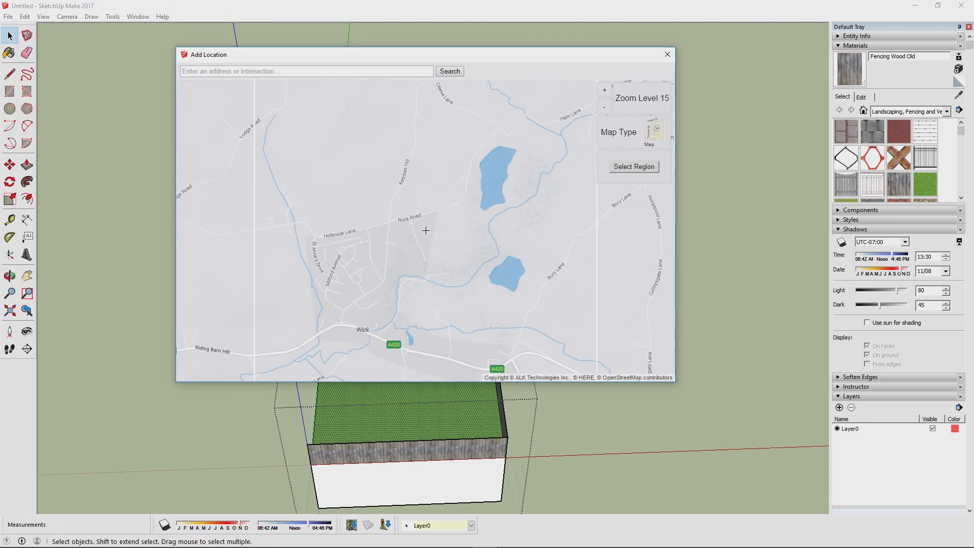
scroll(426, 231, "up", 1)
left_click(635, 166)
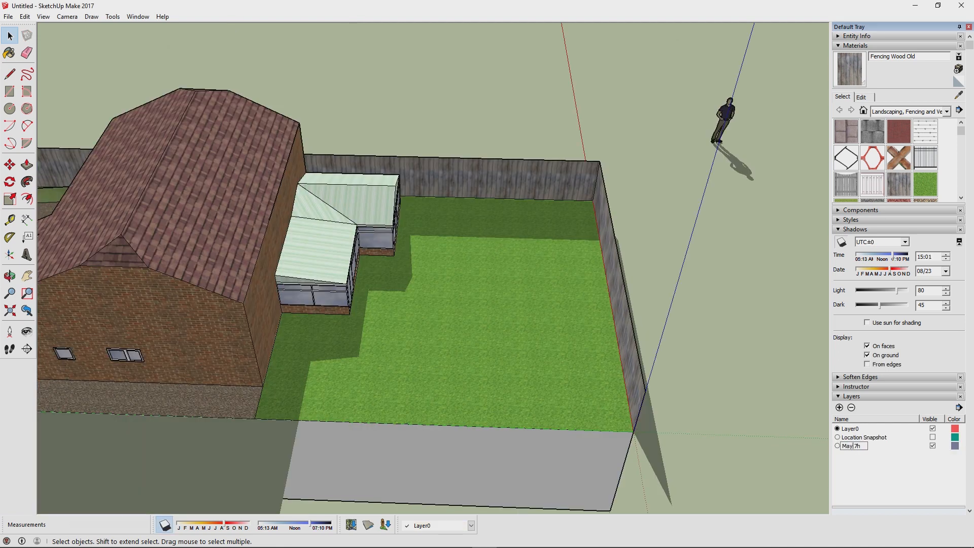
- Make the May 7h layer current and trace the lawn's shadow boundary with the sun set to 05/18 at 14:01
left_click(838, 446)
mouse_move(889, 270)
left_mouse_down()
mouse_move(866, 255)
mouse_move(889, 254)
left_mouse_up()
key("l")
left_click(308, 420)
left_click(437, 220)
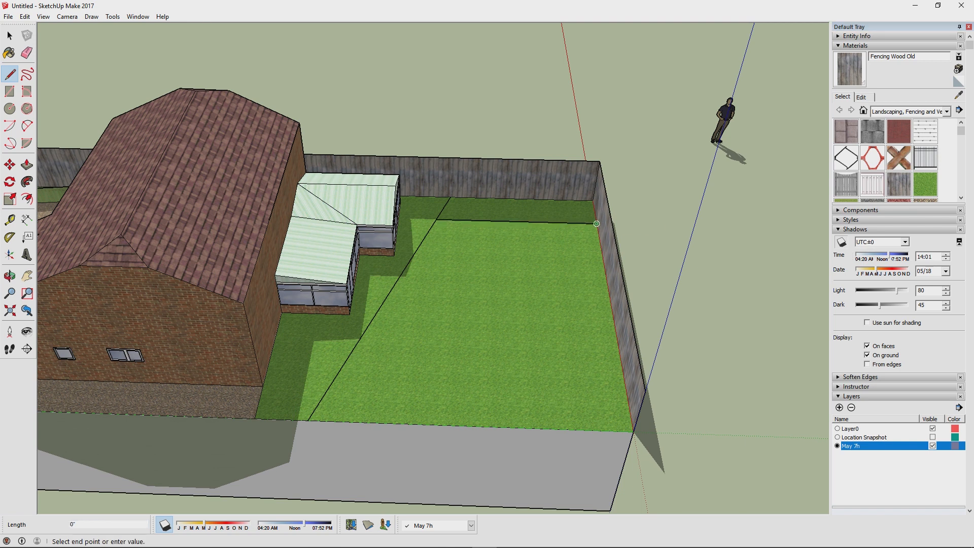
- Set the shadow time to 16:57 and trace the late-afternoon shadow edges across the lawn and along the rear fence
left_click_drag(890, 254, 899, 254)
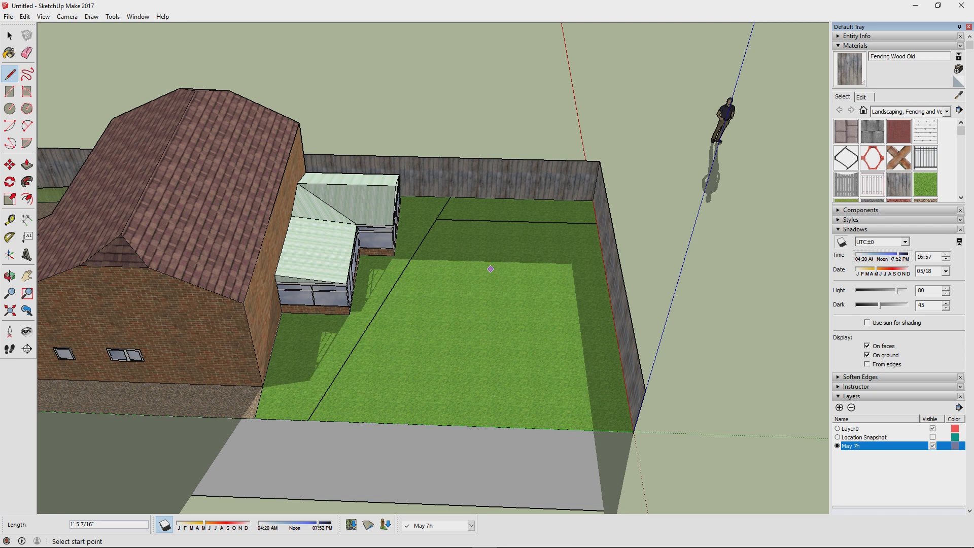
left_click(410, 260)
left_click(594, 430)
key("space")
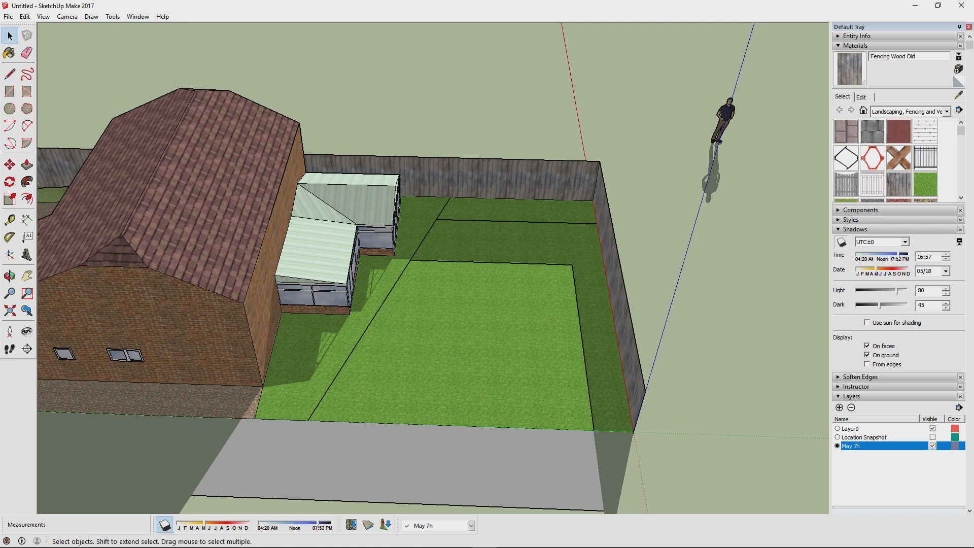
- Make Layer0 current and toggle the May 7h layer's visibility to check the traced lines
left_click(838, 429)
left_click(933, 446)
left_click(932, 446)
left_click(933, 446)
left_click(932, 446)
- Add a layer named Jul 9h, make it current, and hide the May 7h layer
left_click(839, 408)
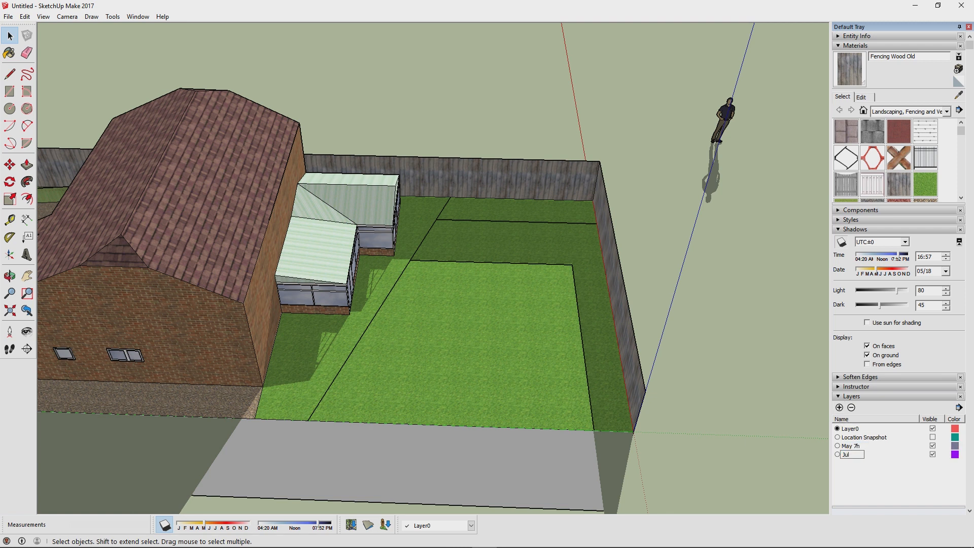
left_click(838, 455)
left_click(933, 445)
- Set the sun to 07/18 at 12:30 and draw a line across the lawn clear of the house shadows
mouse_move(877, 270)
left_mouse_down()
mouse_move(886, 269)
mouse_move(866, 254)
mouse_move(884, 254)
left_mouse_up()
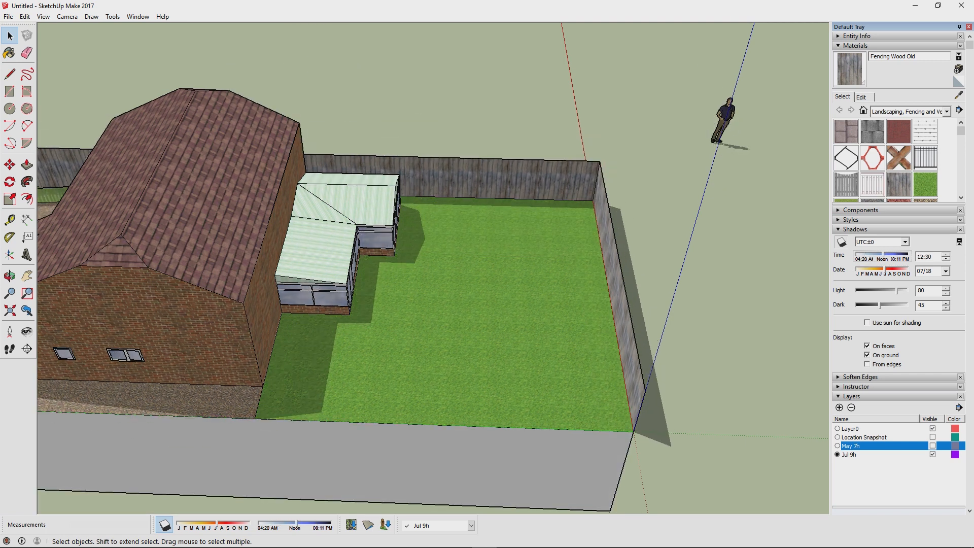
key("l")
left_click(320, 421)
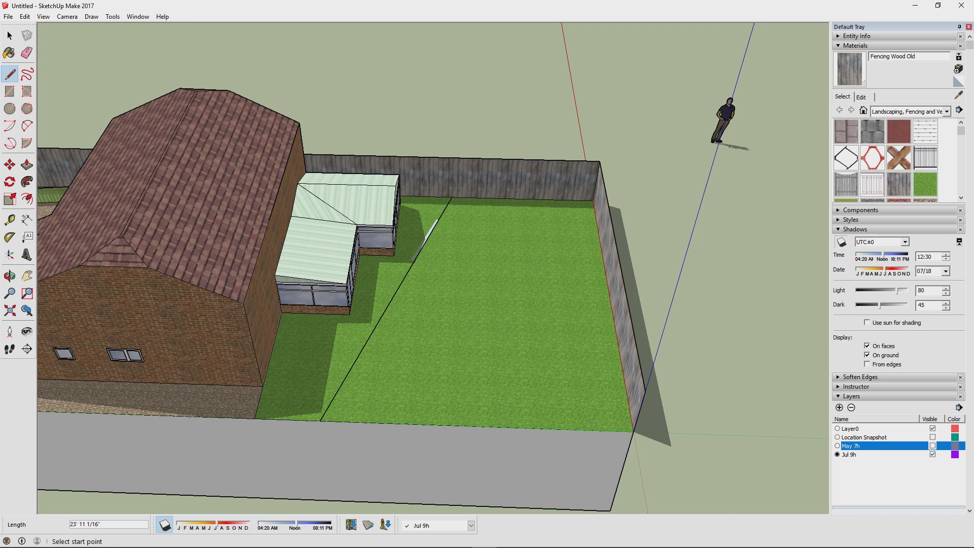
- Shift the July sun to 16:06 and back to 09:21, and remove a surplus line from the traced shadow outline
left_click_drag(883, 254, 895, 255)
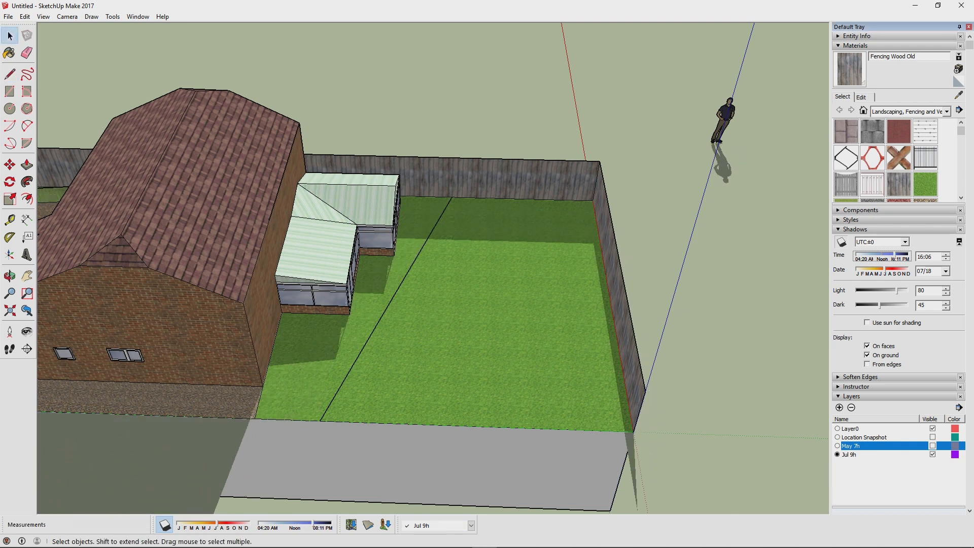
mouse_move(895, 255)
left_mouse_down()
mouse_move(873, 255)
mouse_move(892, 269)
mouse_move(861, 254)
mouse_move(895, 254)
left_mouse_up()
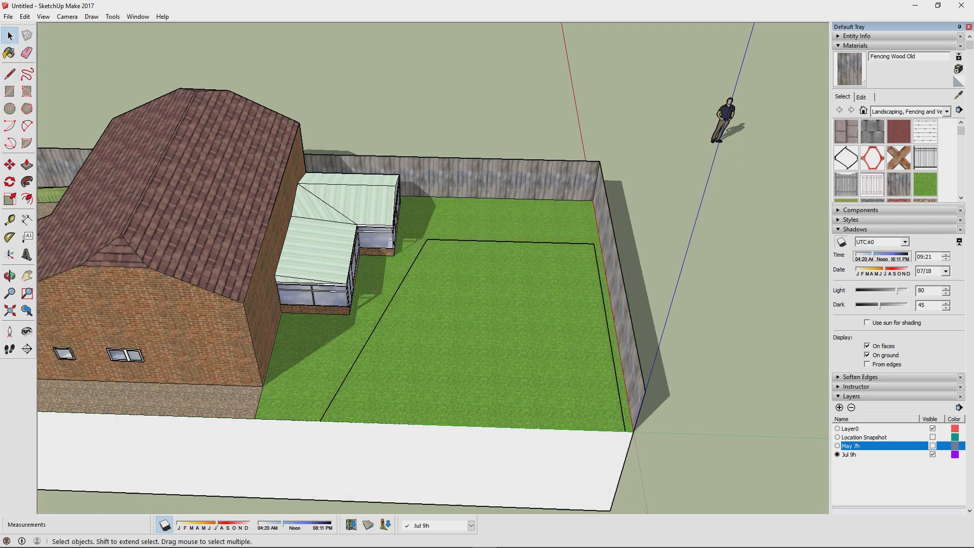
key("Escape")
left_click(10, 36)
left_click(451, 242)
key("Delete")
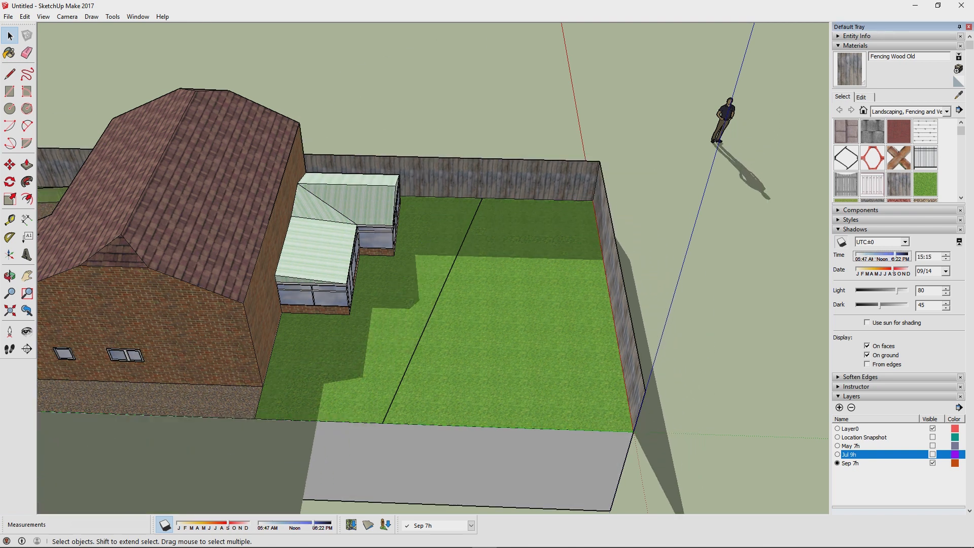
- Trace the 09/14 15:15 fence shadow edge on the Sep 7h layer and erase the surplus line beyond it
scroll(459, 251, "up", 1)
scroll(459, 254, "up", 1)
scroll(458, 254, "down", 1)
left_click(457, 256)
left_click(609, 260)
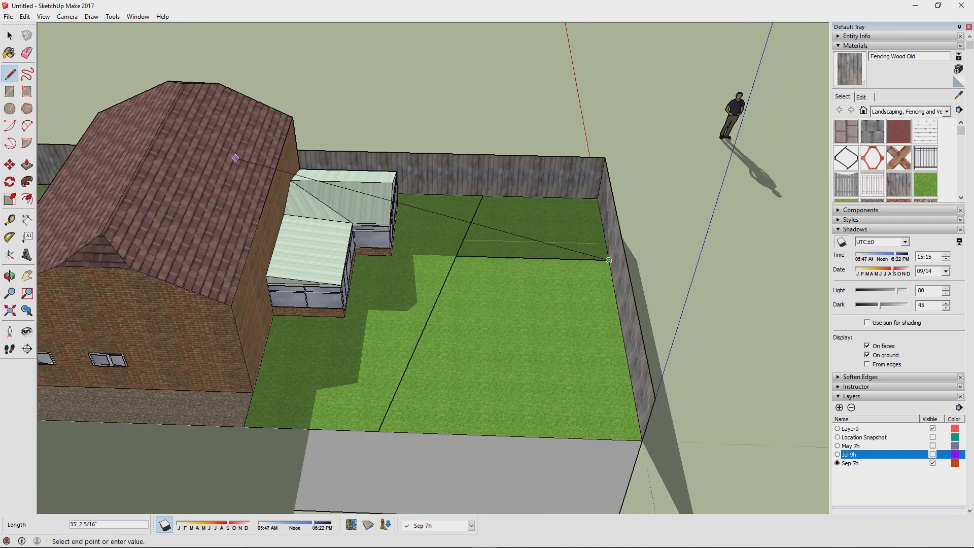
key("e")
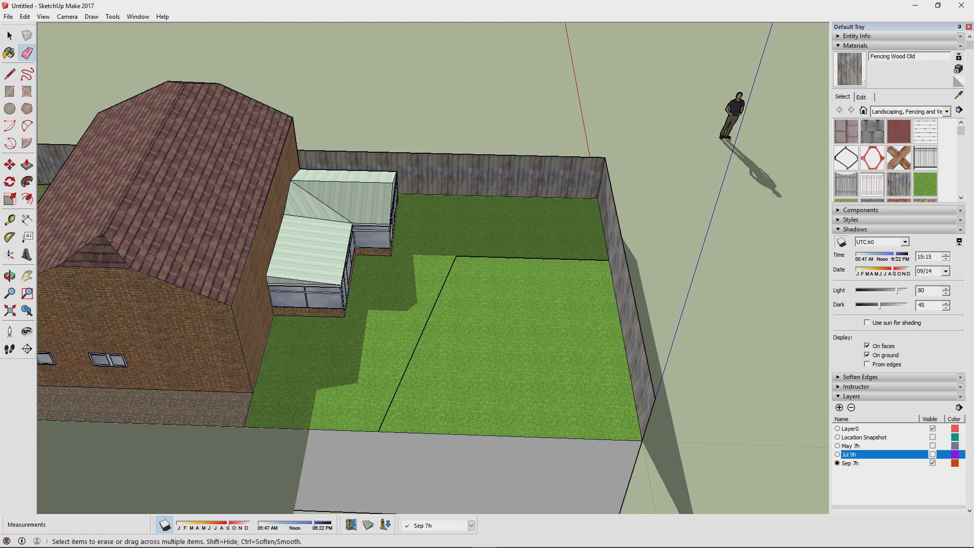
- Show the May 7h layer with the sun at 05/18 14:20 and delete the surplus line beyond its traced outline
left_click(933, 446)
mouse_move(893, 269)
left_mouse_down()
mouse_move(862, 254)
mouse_move(889, 255)
left_mouse_up()
left_click(443, 207)
key("Delete")
- Show the Jul 9h and Sep 7h layers and rename the Perfect layer as 8h +
left_click(932, 454)
left_click(933, 462)
key("ctrl+a")
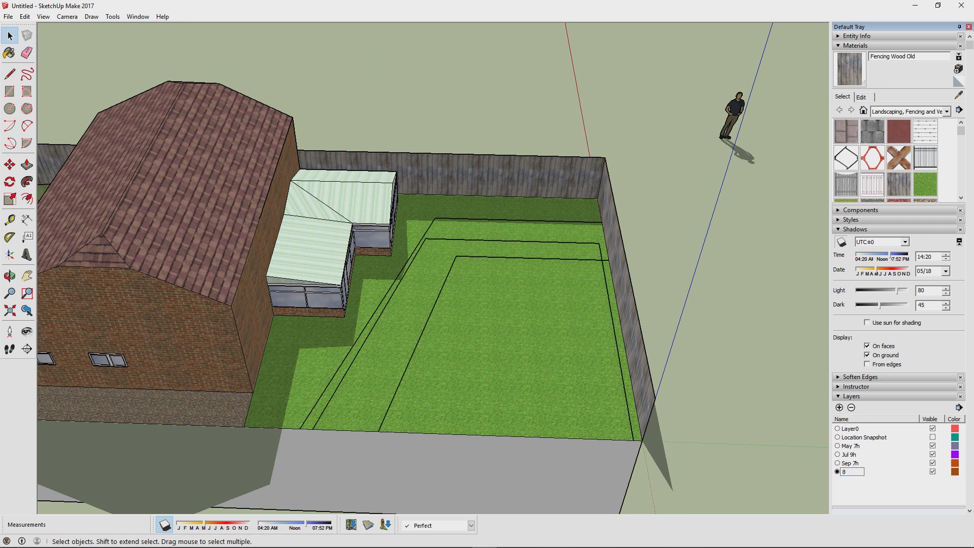
- Close the innermost sunny area with a line along the lawn's edge and fill it with Groundcover Gravel Indian
key("l")
left_click(378, 431)
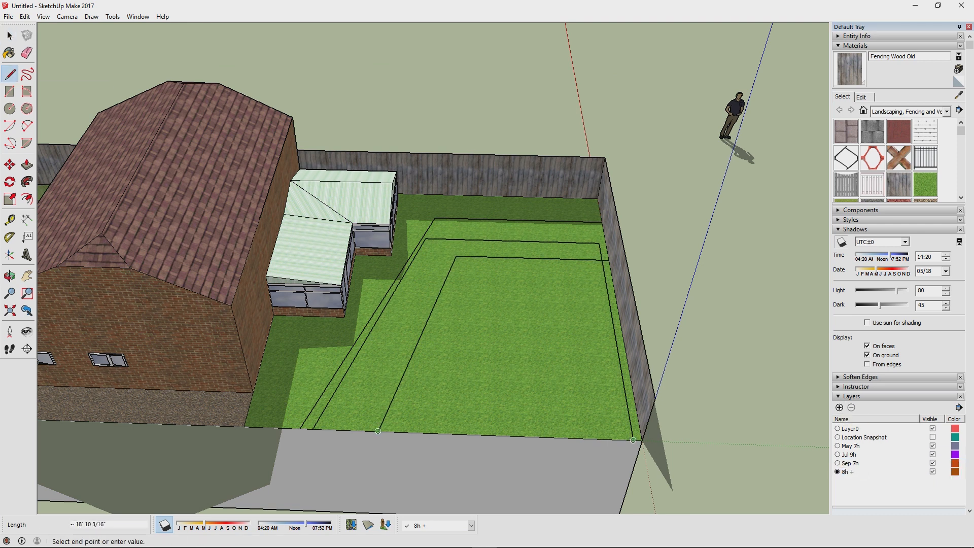
left_click(633, 440)
key("space")
left_click(523, 350)
scroll(886, 168, "down", 3)
left_click(847, 176)
- Model a 48 by 48 raised bed box 1' high beside the garden and combine its geometry into one object
key("l")
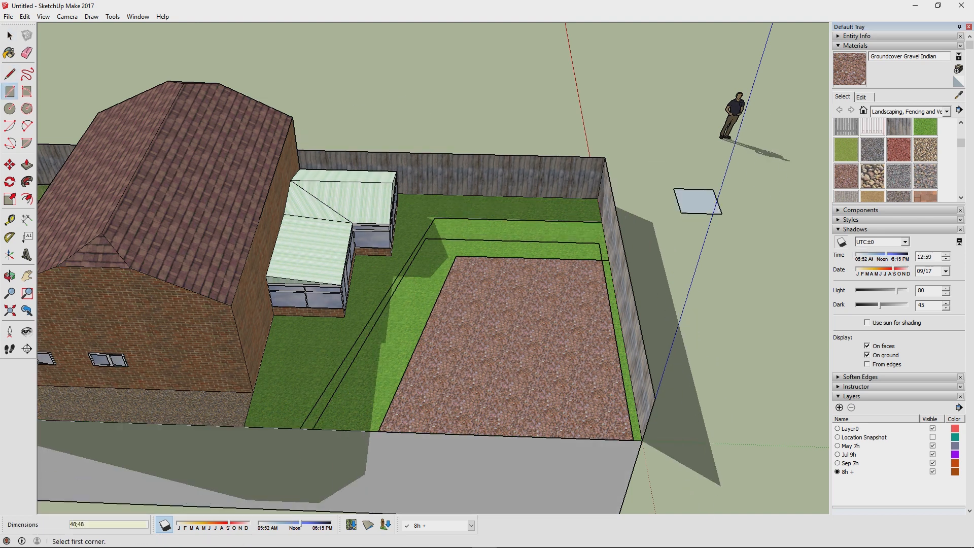
scroll(697, 214, "up", 3)
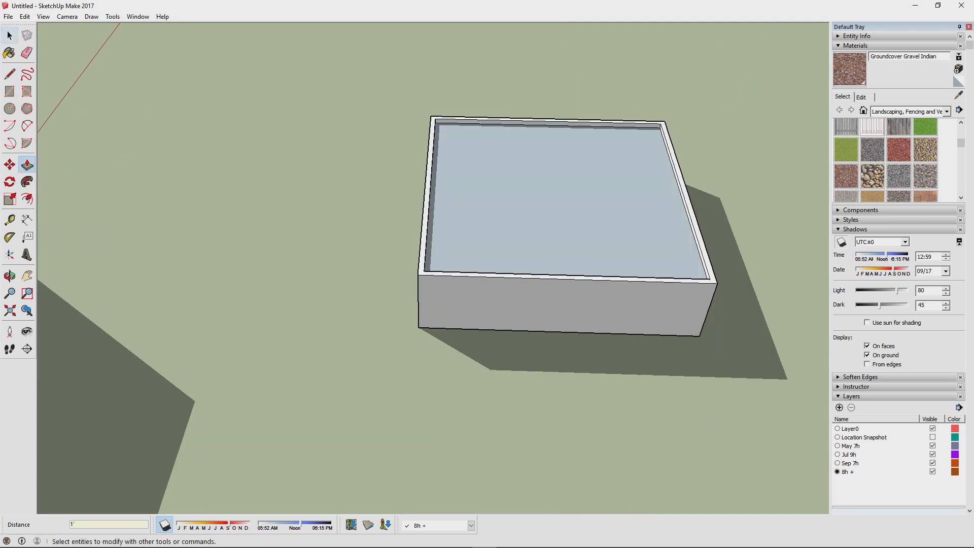
triple_click(490, 199)
right_click(490, 199)
left_click(523, 287)
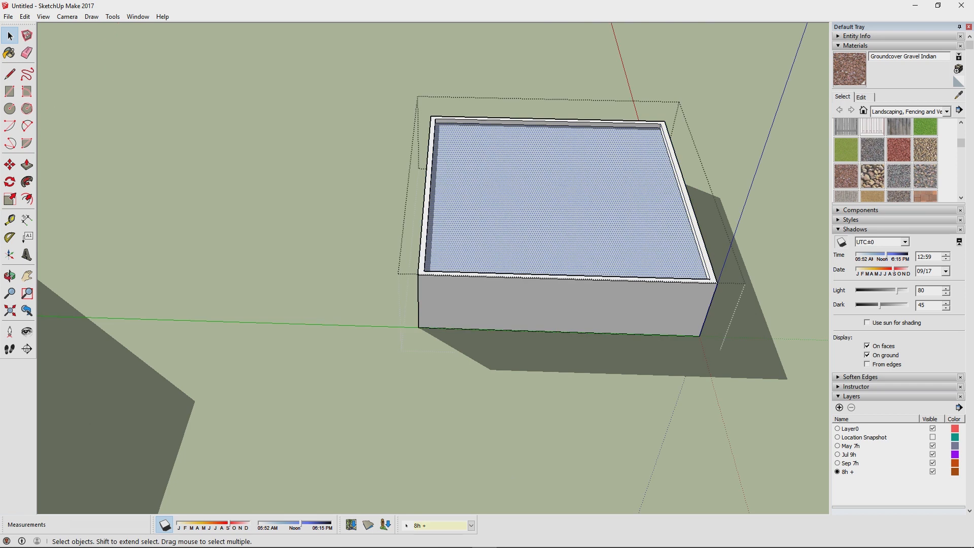
- Divide the raised bed's surface into a grid with lines spaced 12 apart and position the beds on the gravel
key("l")
left_click(672, 155)
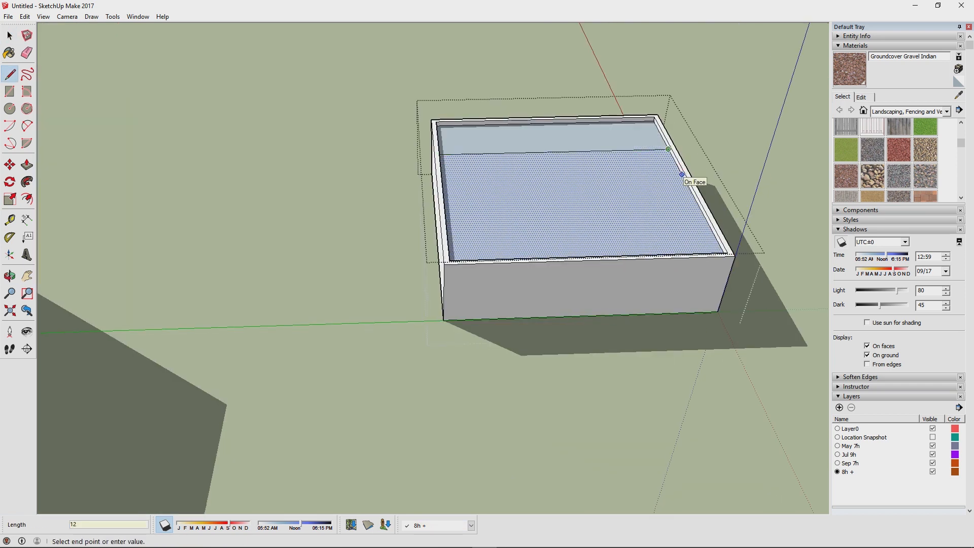
left_click(627, 332)
left_click(353, 279)
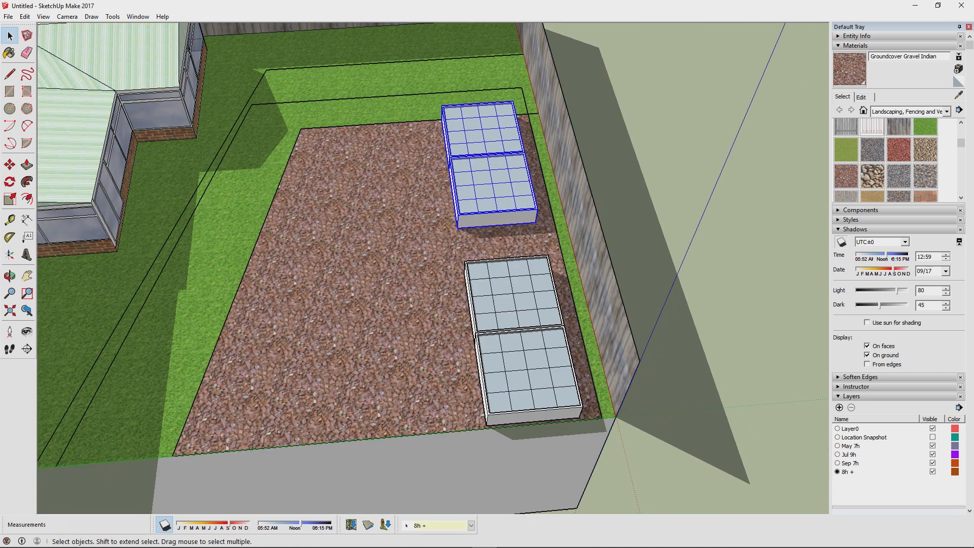
- Copy the pairs of raised beds in rows across the gravel area
right_click(467, 348)
key("m")
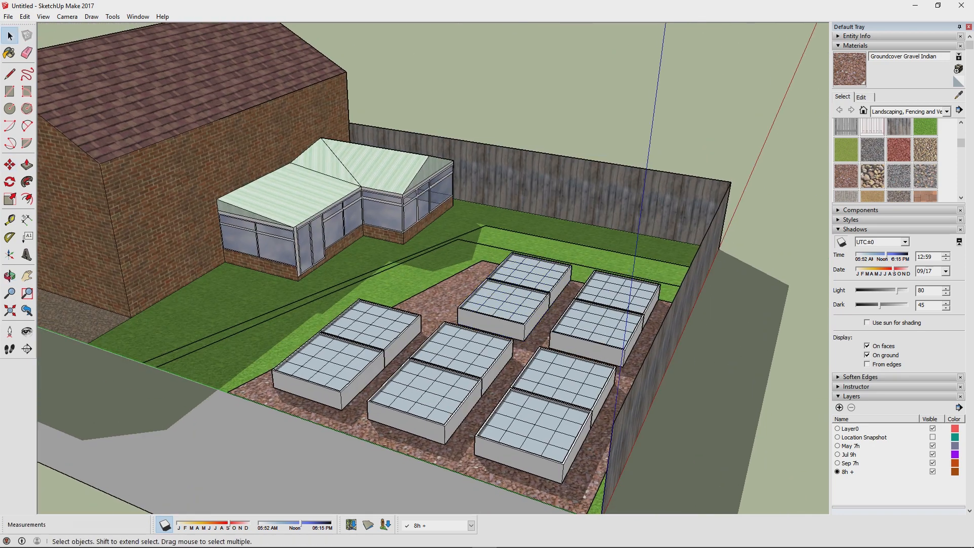
- Set the sun to 06/23 at 11:08 to check the shadows over the raised beds
left_click_drag(894, 269, 866, 269)
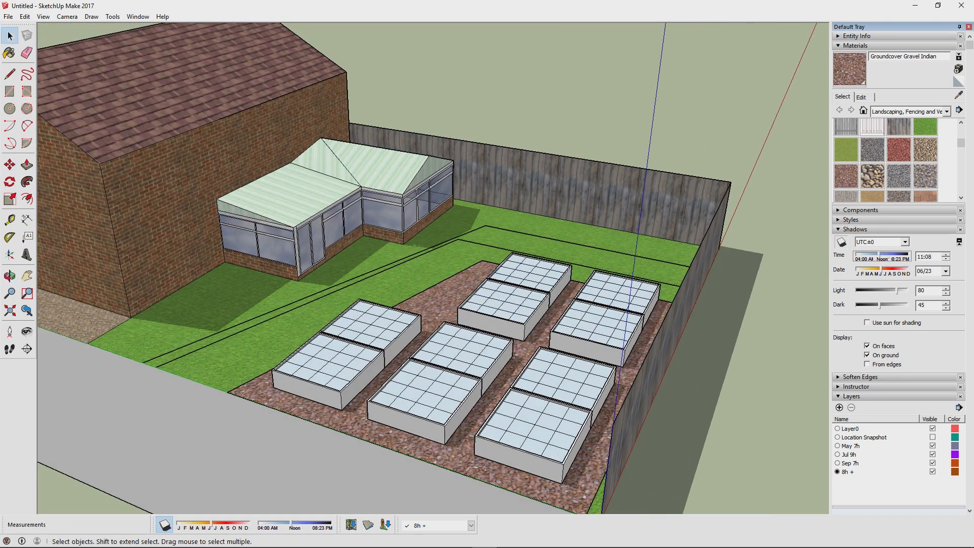